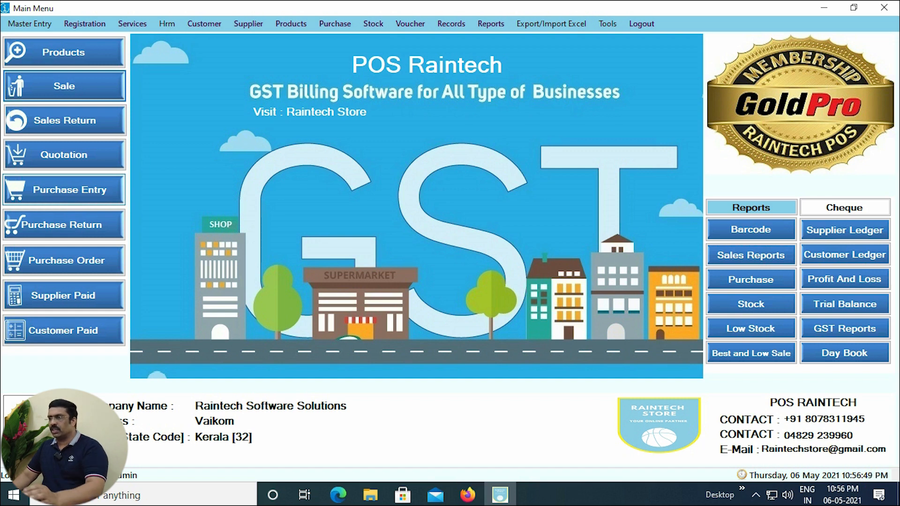
# Open a new purchase entry and select SUPPLIER 2 as the supplier
pyautogui.press('Return')
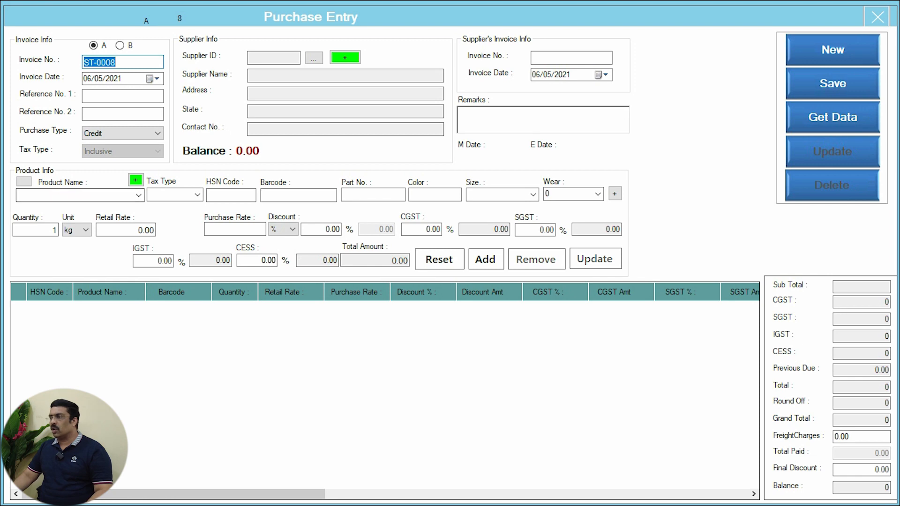
pyautogui.press('Return')
pyautogui.press('Down')
pyautogui.press('Return')
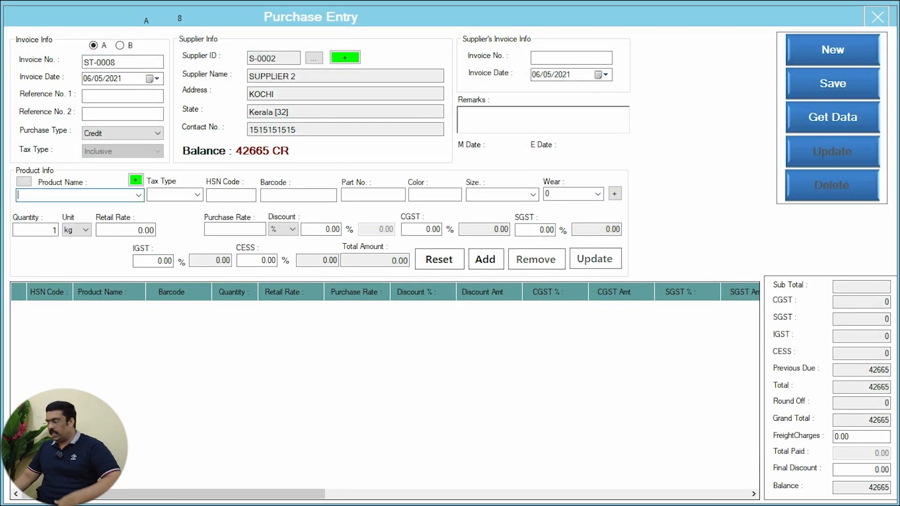
# Enter APPLE MOUSE as the product name and create it as a new product with a barcode
pyautogui.write('APP')
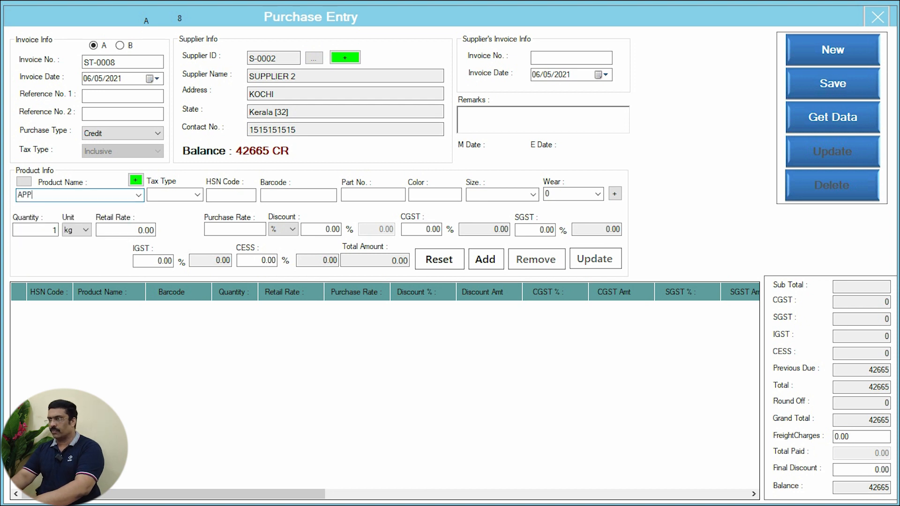
pyautogui.write('LE MO')
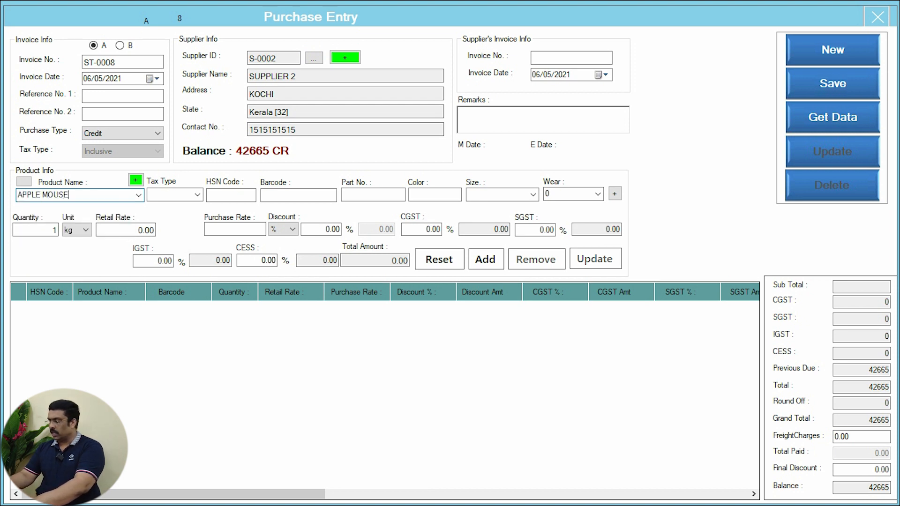
pyautogui.write('USE')
pyautogui.press('Return')
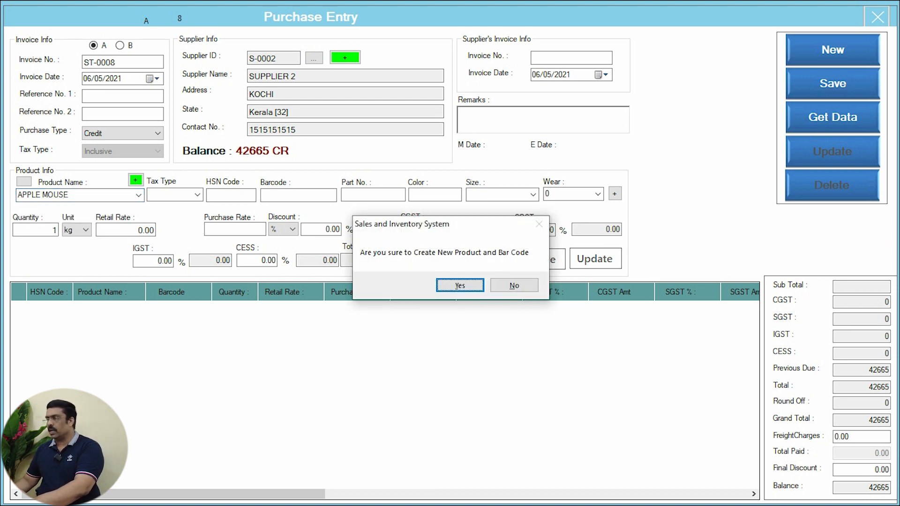
pyautogui.press('Return')
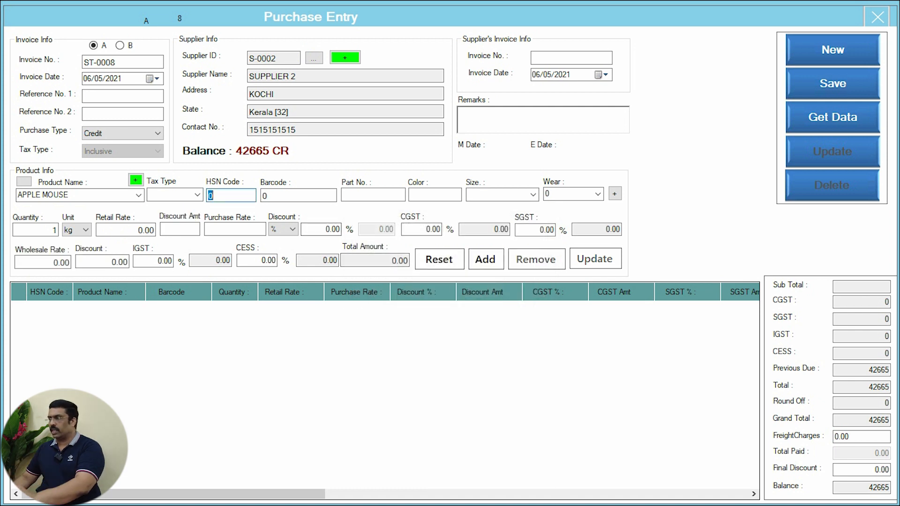
# Set the APPLE MOUSE quantity to 100, retail rate to 1500 and purchase rate to 1000
pyautogui.press('Return')
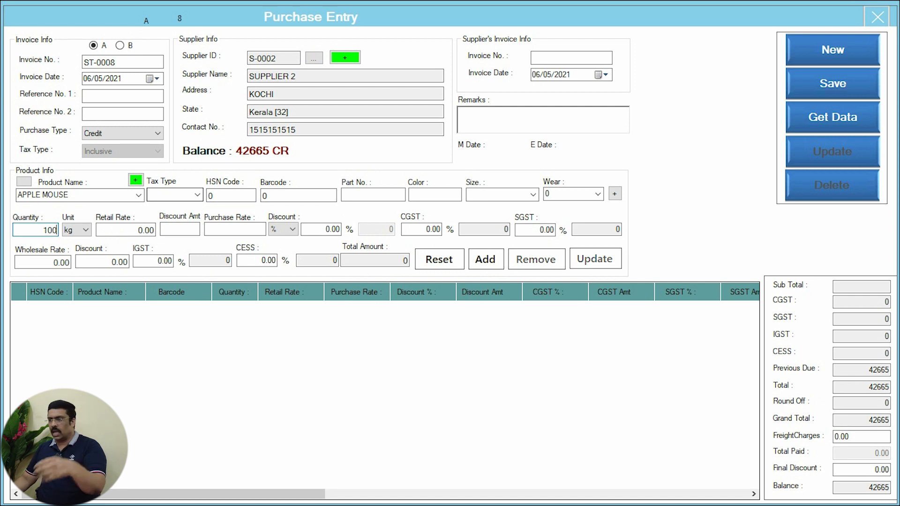
pyautogui.write('100')
pyautogui.press('Return')
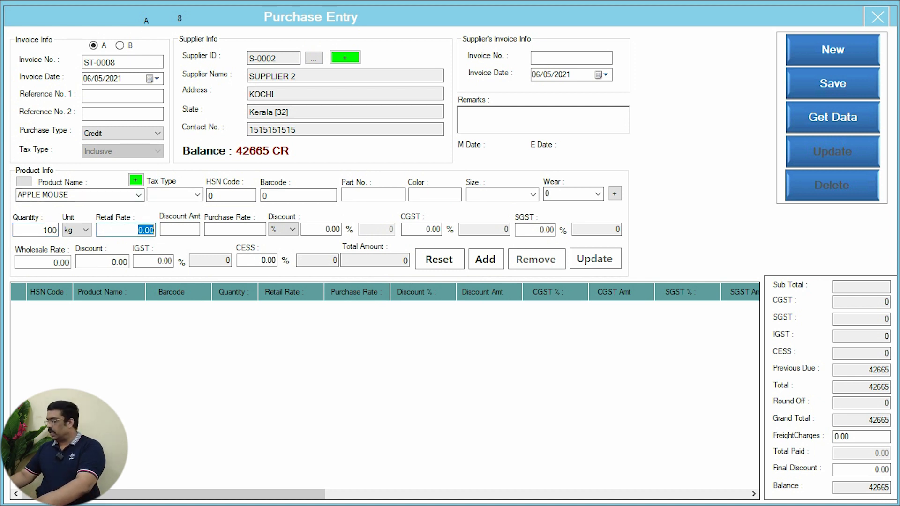
pyautogui.write('150')
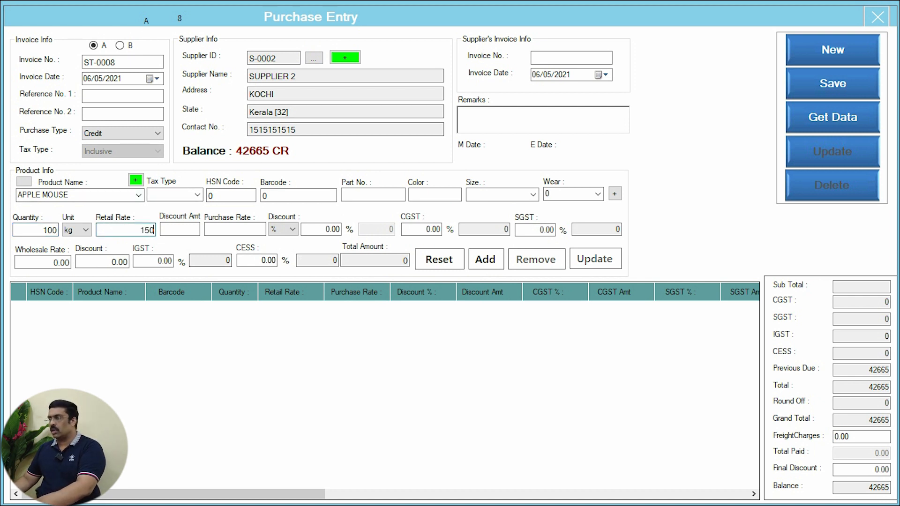
pyautogui.hotkey('ctrl', 'a')
pyautogui.press('End')
pyautogui.write('00')
pyautogui.press('Tab')
pyautogui.write('100')
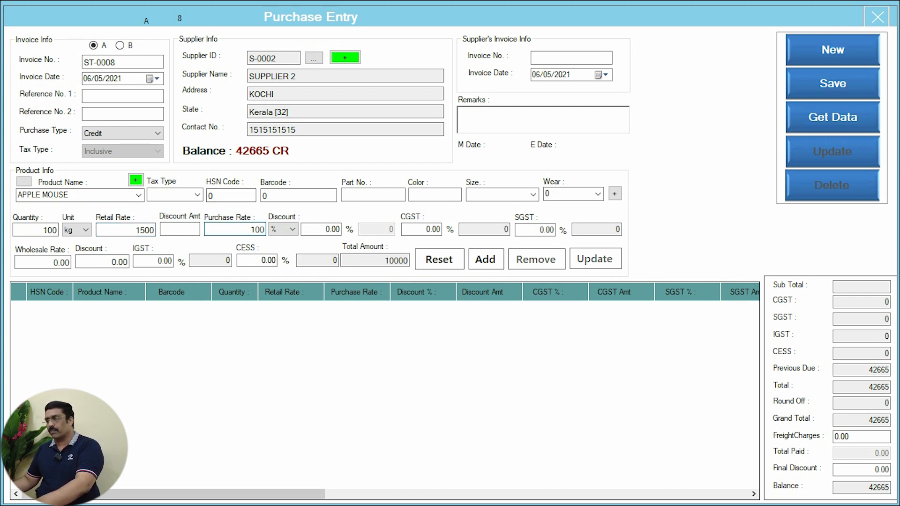
pyautogui.write('0')
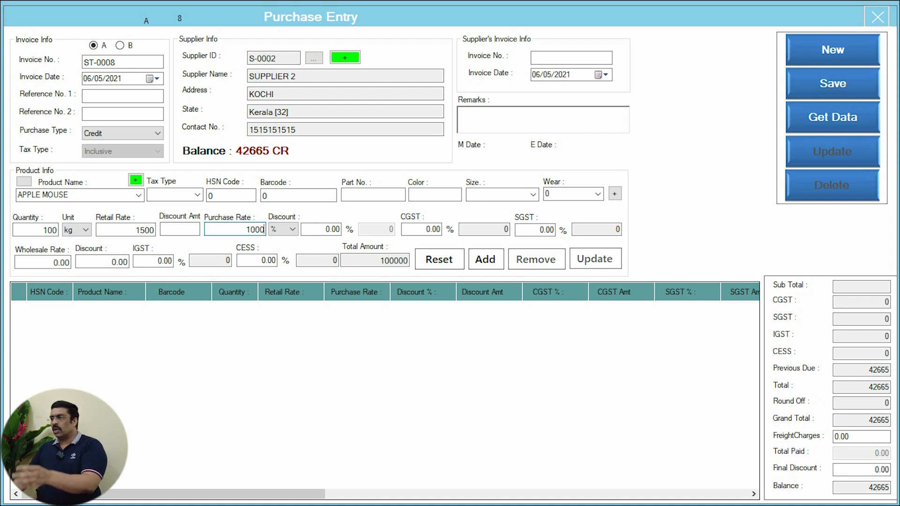
# Set the product's tax type to GST and add APPLE MOUSE to the purchase item list
pyautogui.press('Tab')
pyautogui.press('Tab')
pyautogui.press('Tab')
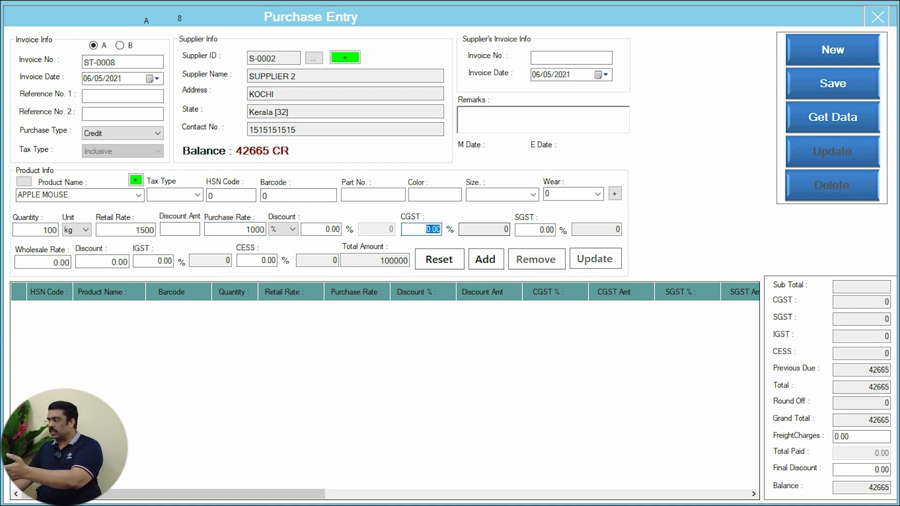
pyautogui.press('Tab')
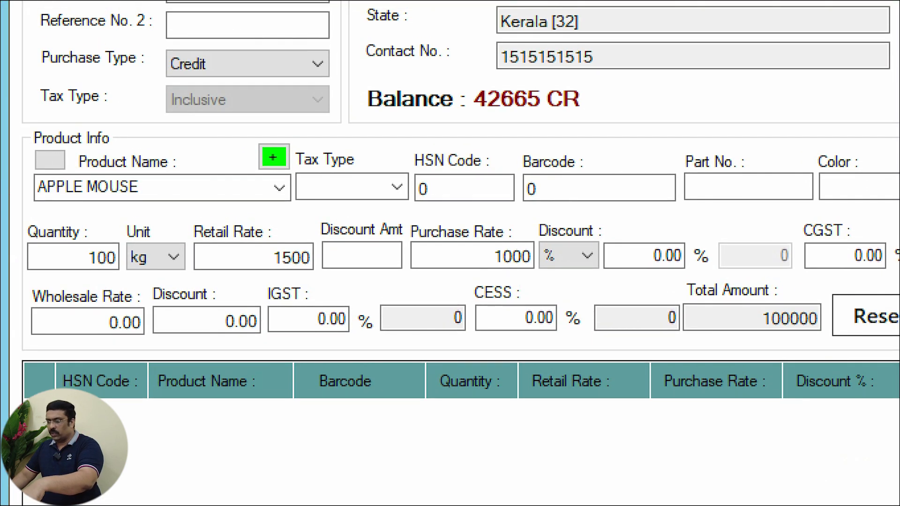
pyautogui.moveTo(11, 203); pyautogui.dragTo(63, 251)
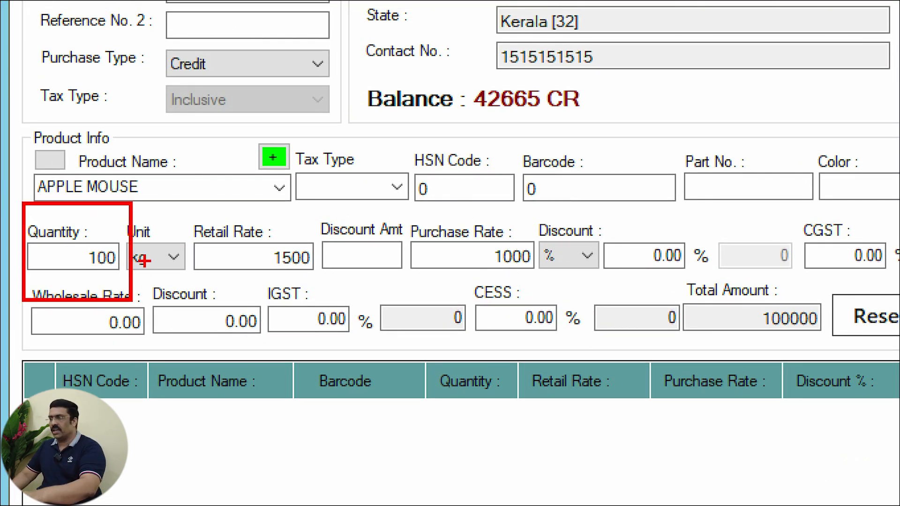
pyautogui.press('Return')
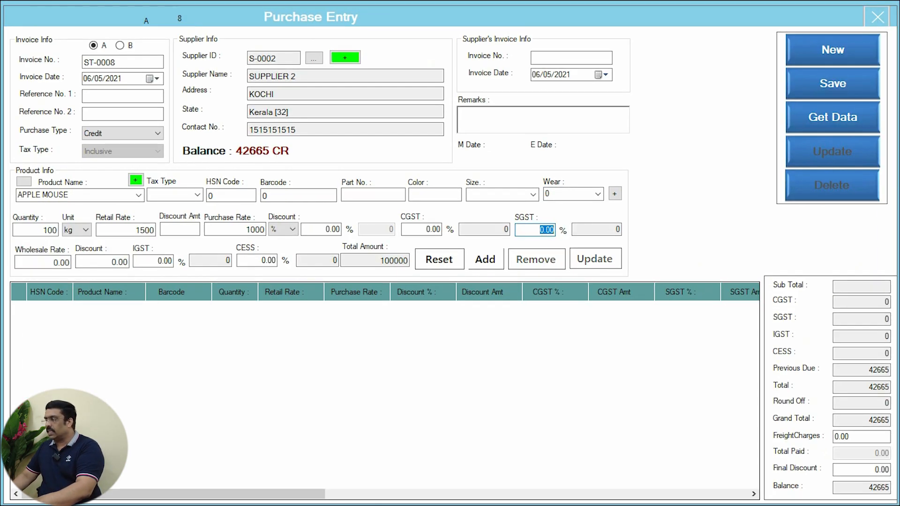
pyautogui.press('Return')
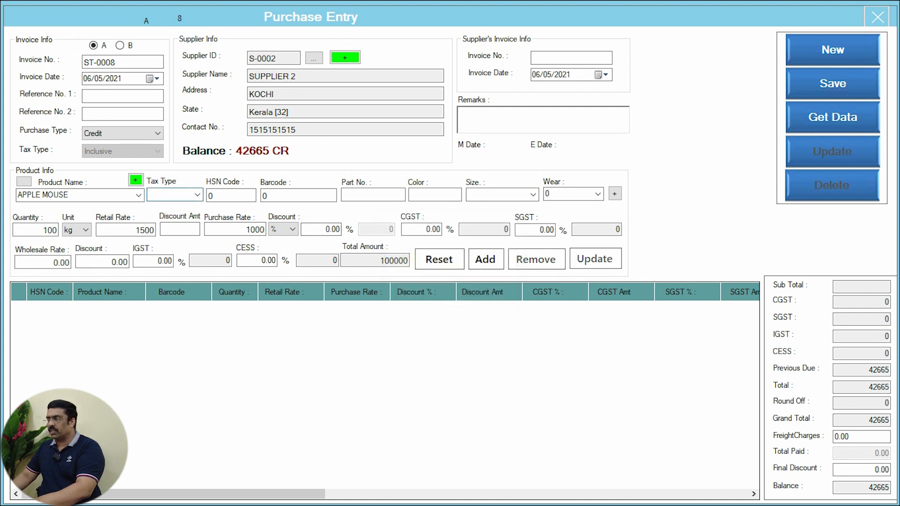
pyautogui.hotkey('alt', 'Down')
pyautogui.press('Down')
pyautogui.press('Return')
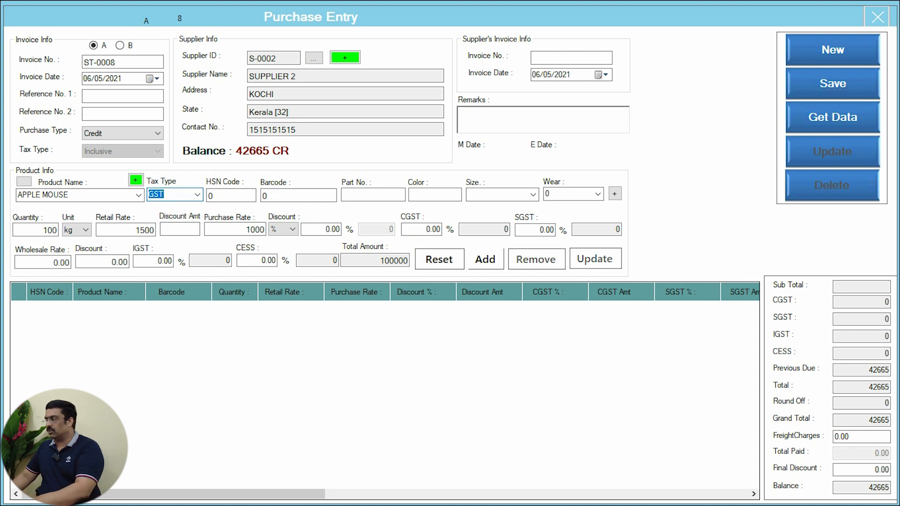
pyautogui.press('Return')
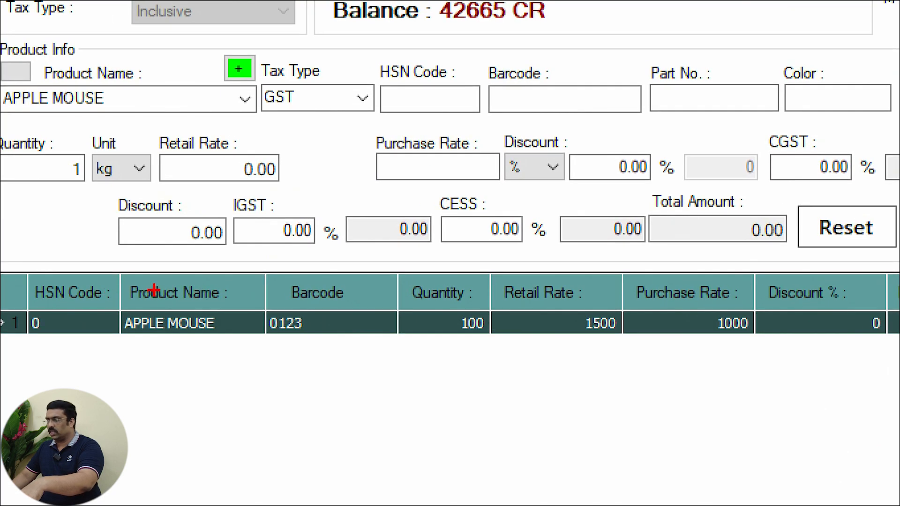
# Save the purchase invoice and close the purchase entry form
pyautogui.moveTo(263, 302); pyautogui.dragTo(336, 343)
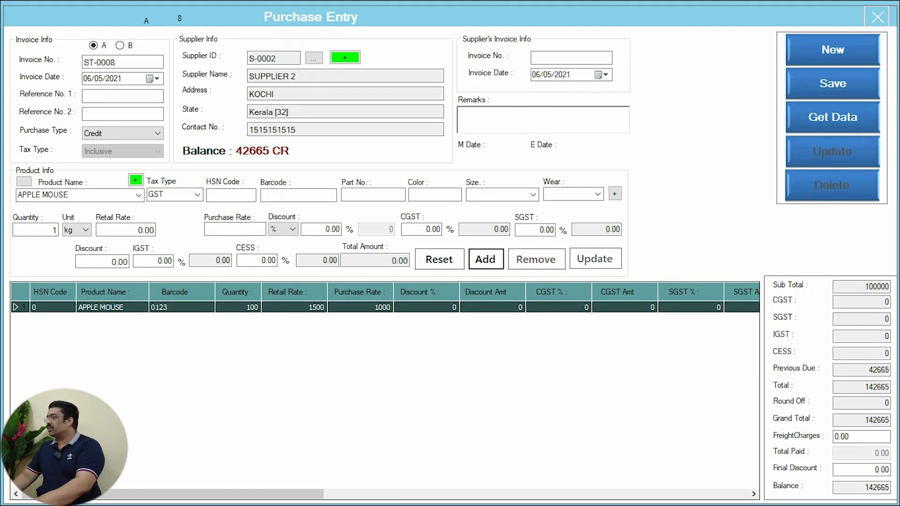
pyautogui.hotkey('ctrl', 's')
pyautogui.press('Return')
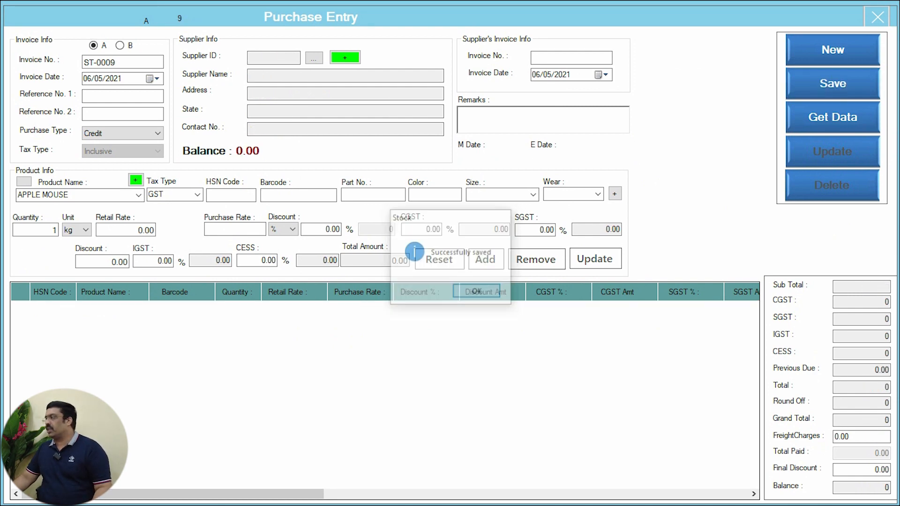
pyautogui.click(878, 16)
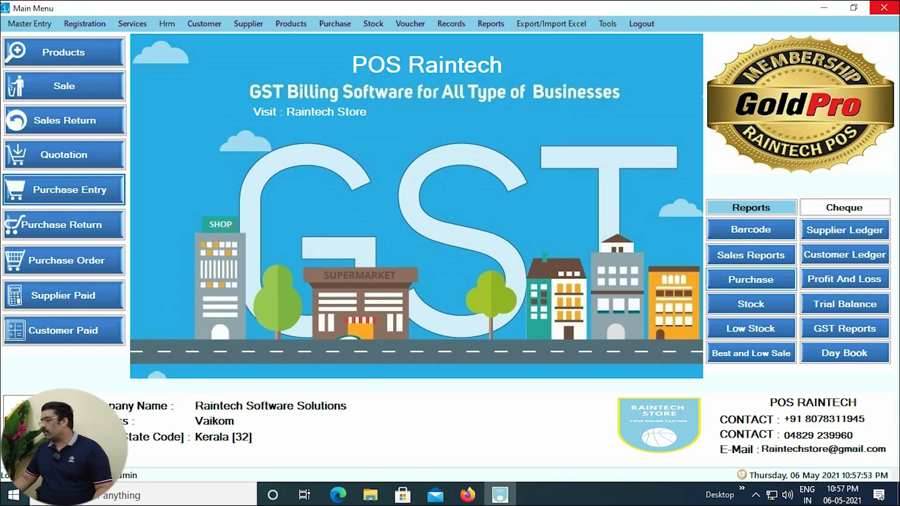
# Check the APPLE MOUSE quantity in the Stock In Report, then close the report and the stock dialog
pyautogui.click(751, 303)
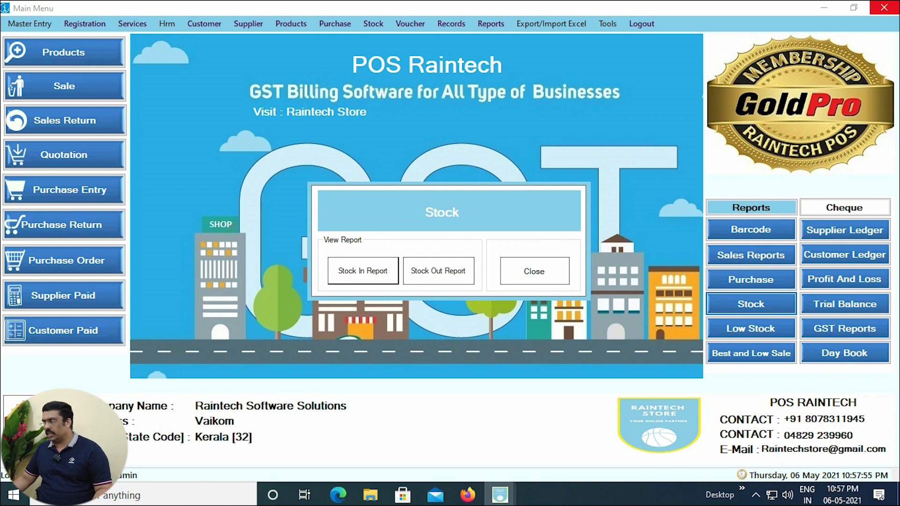
pyautogui.press('Return')
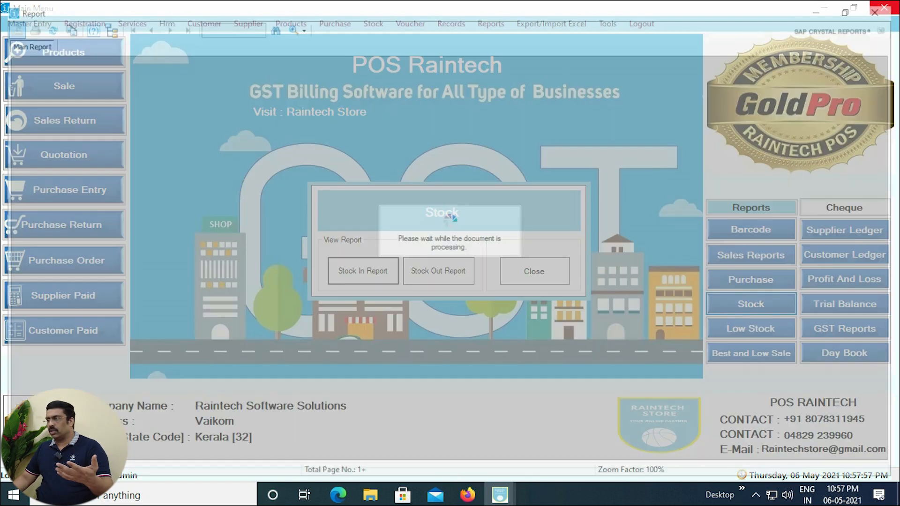
pyautogui.scroll(-8, 319, 252)
pyautogui.scroll(8, 442, 258)
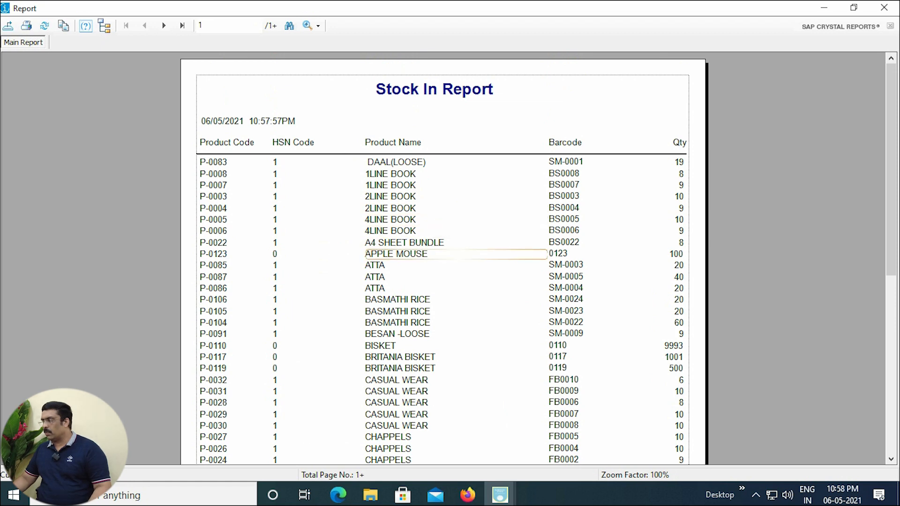
pyautogui.click(422, 254)
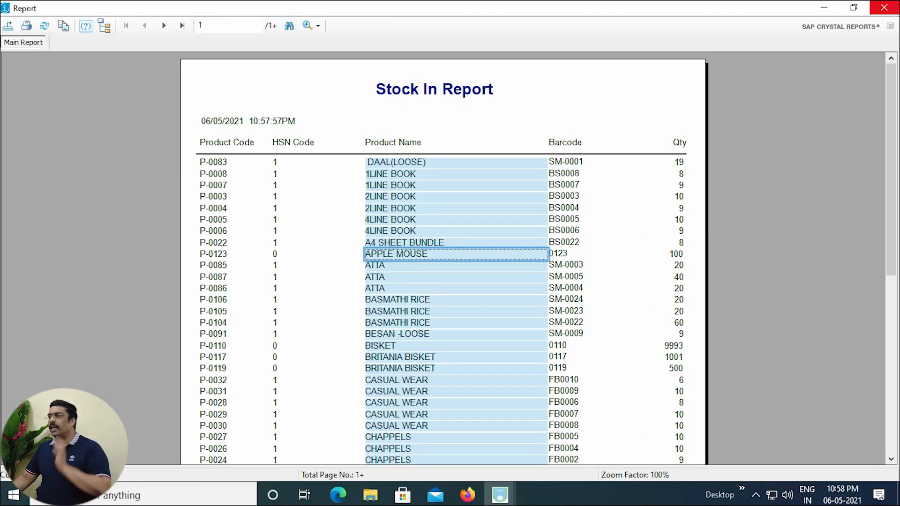
pyautogui.click(888, 5)
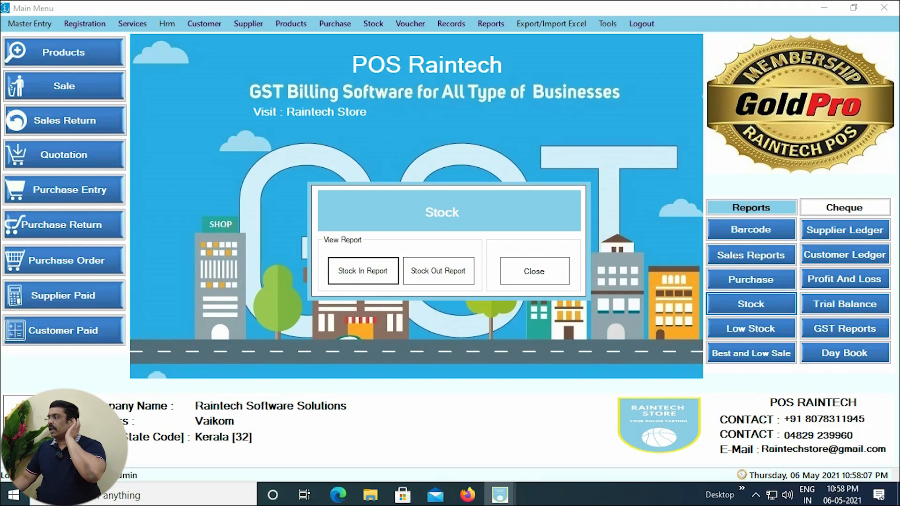
pyautogui.click(534, 271)
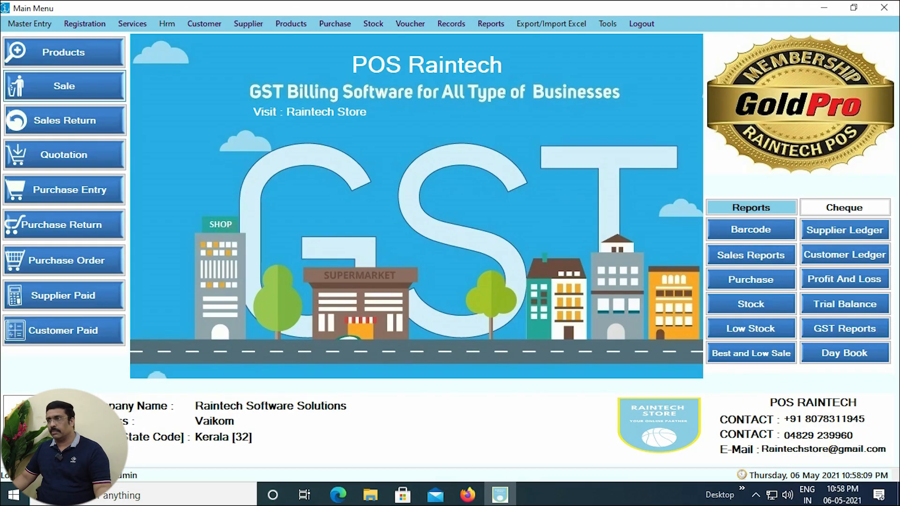
# Open a new sale and add APPLE MOUSE to the bill with a quantity of 10
pyautogui.press('Return')
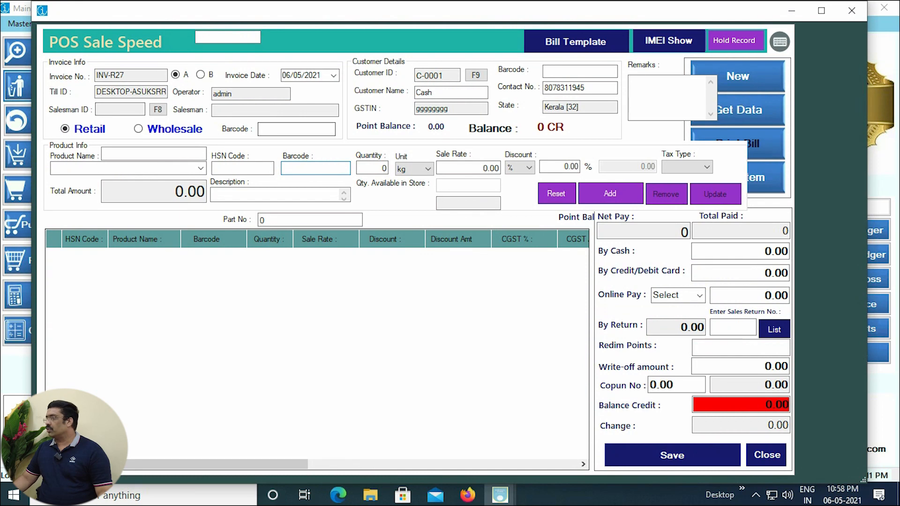
pyautogui.click(822, 10)
pyautogui.click(166, 163)
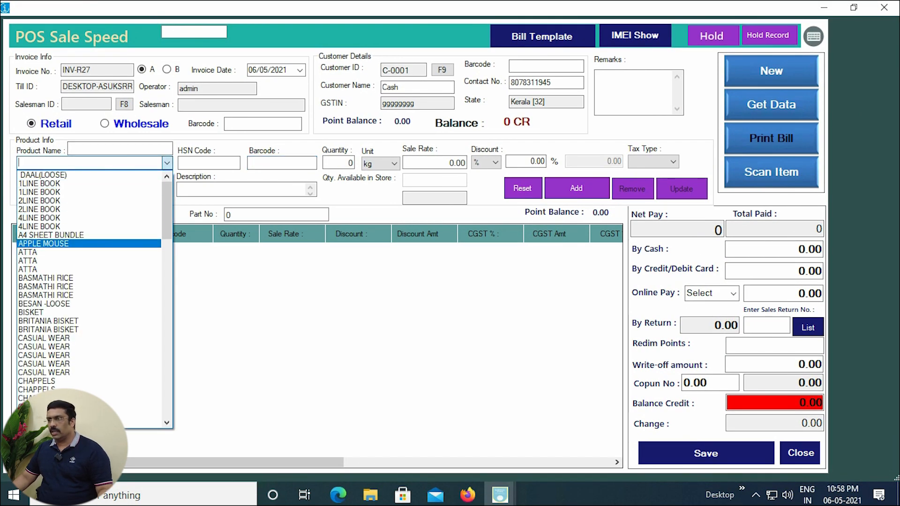
pyautogui.press('Return')
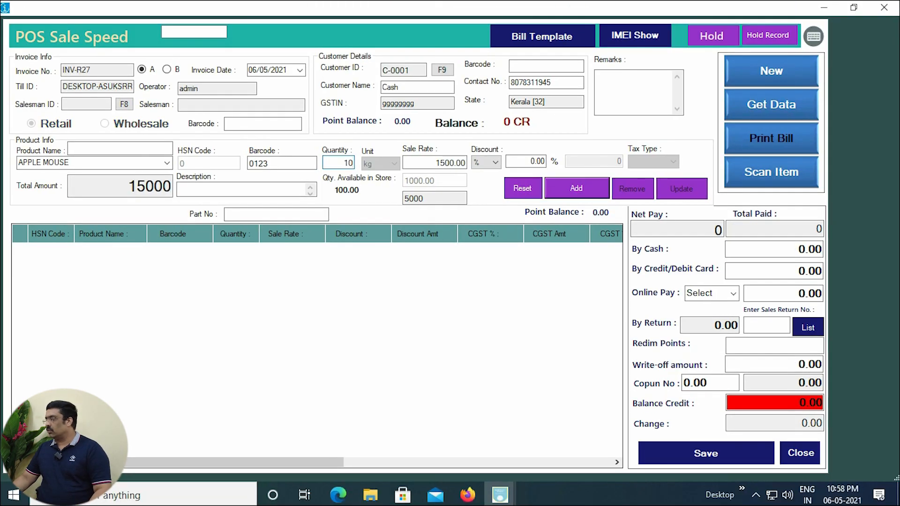
pyautogui.press('Return')
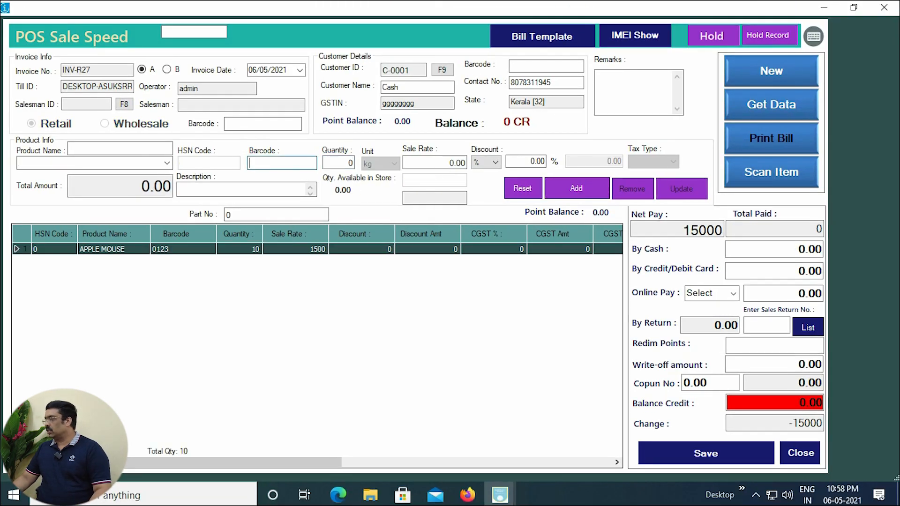
# Enter a cash payment of 15000, save the sale bill and answer the WhatsApp message prompt
pyautogui.press('Return')
pyautogui.write('15000')
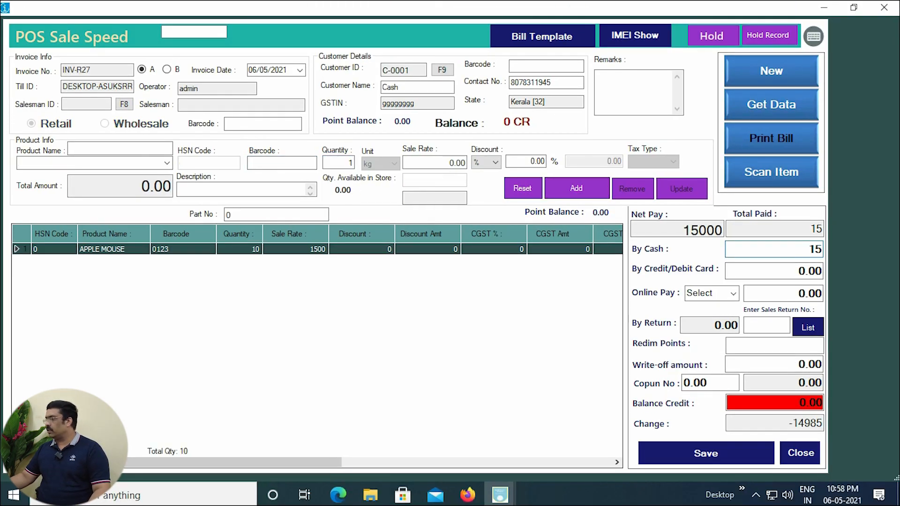
pyautogui.press('Return')
pyautogui.press('Return')
pyautogui.press('Return')
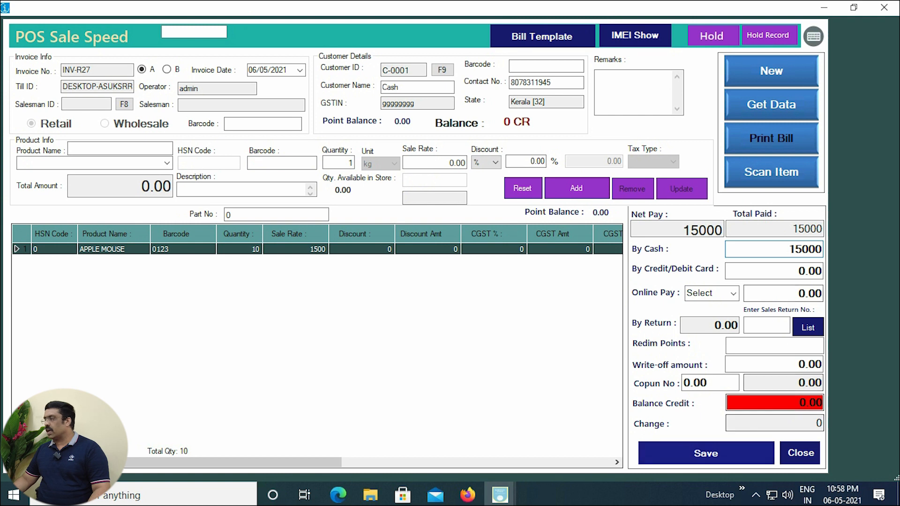
pyautogui.press('Return')
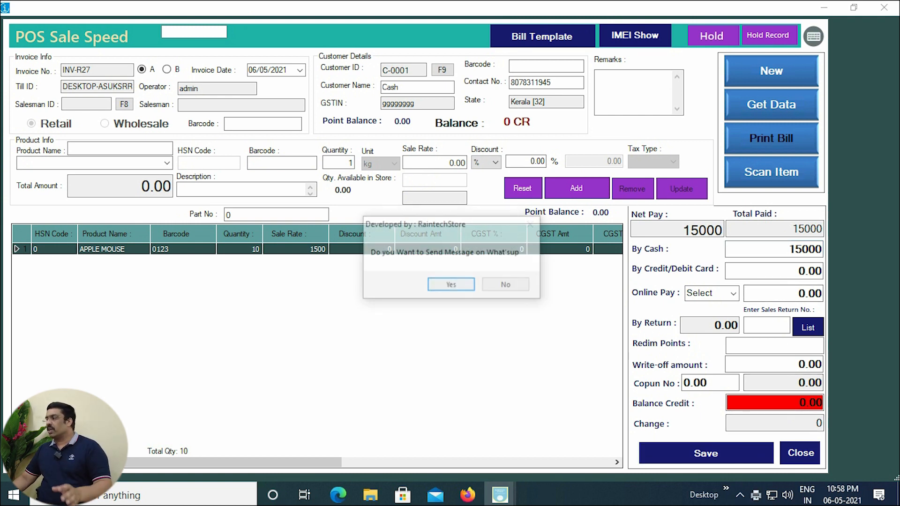
pyautogui.press('Return')
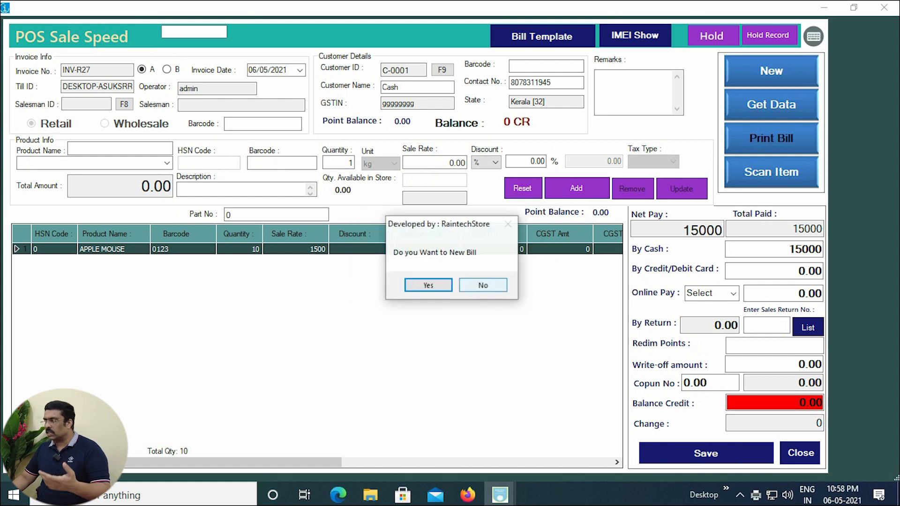
# Answer the new-bill prompt and close the sale form
pyautogui.press('Return')
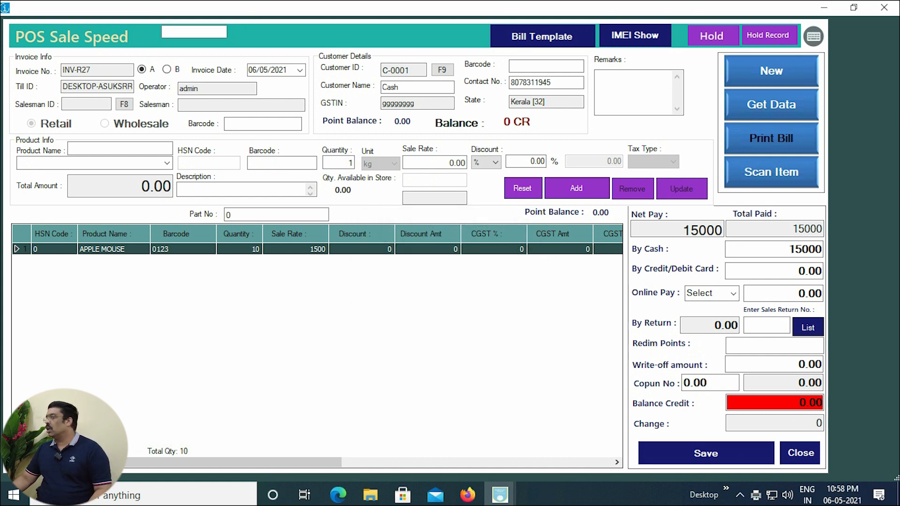
pyautogui.click(884, 7)
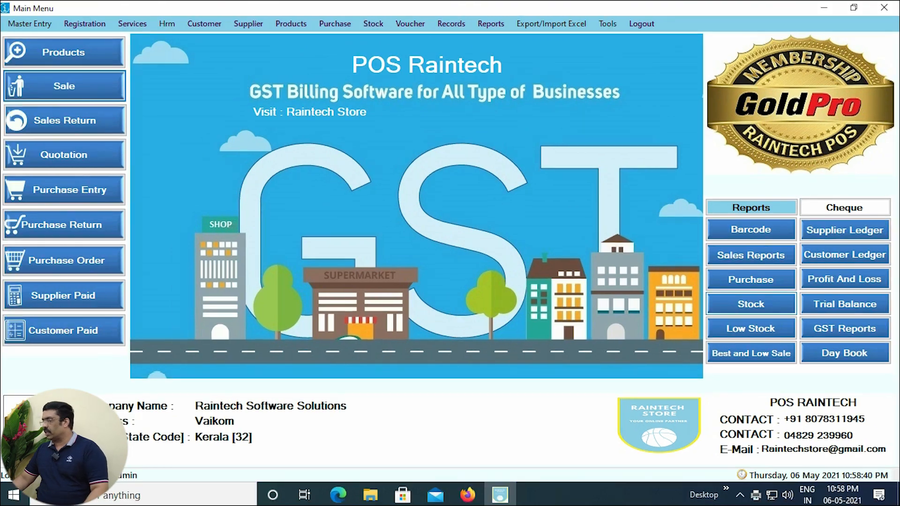
# Check the remaining APPLE MOUSE quantity in the Stock In Report, then close the report and the stock dialog
pyautogui.click(751, 304)
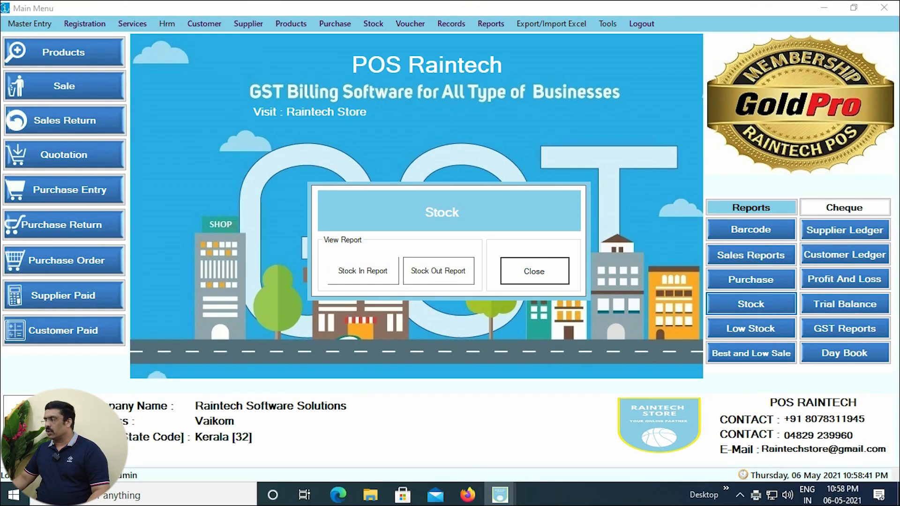
pyautogui.click(364, 270)
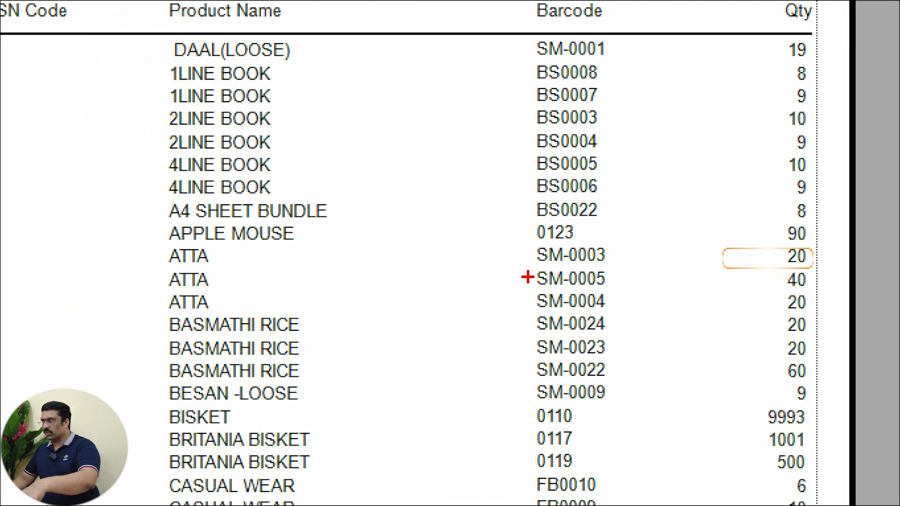
pyautogui.moveTo(143, 187); pyautogui.dragTo(816, 251)
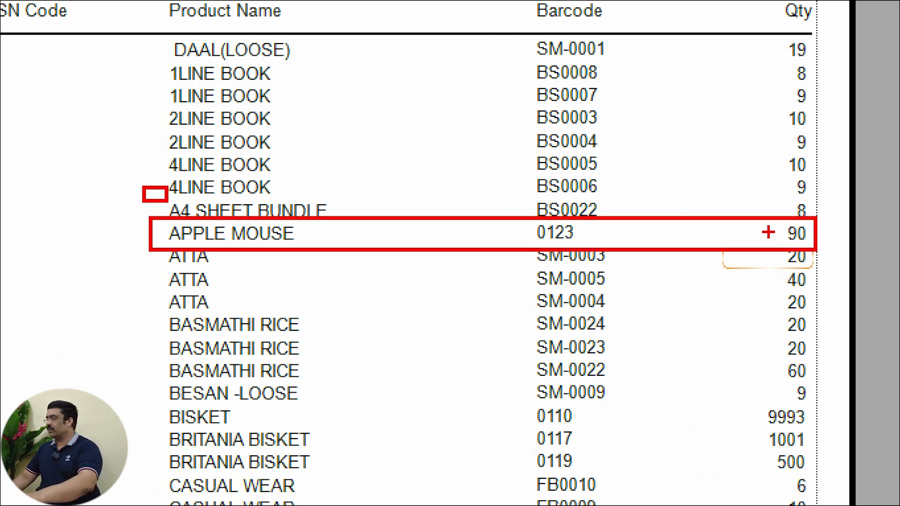
pyautogui.press('Escape')
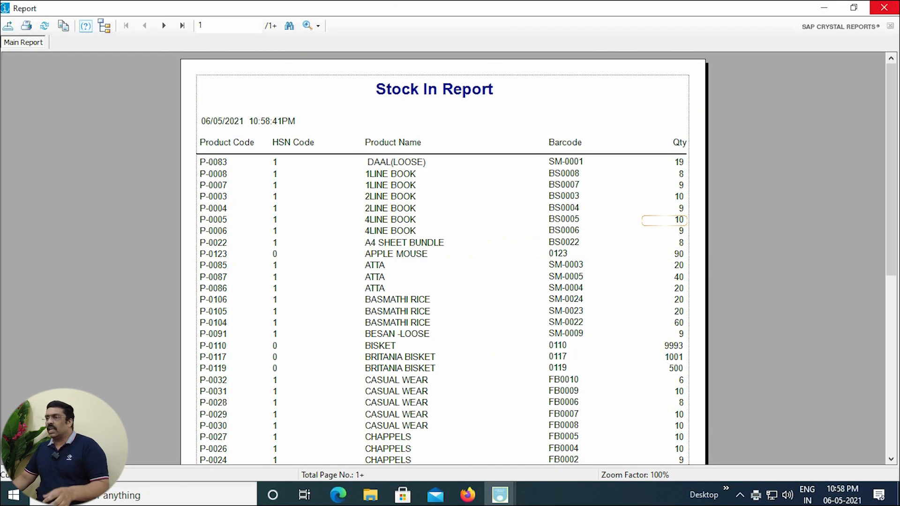
pyautogui.click(885, 7)
pyautogui.click(534, 271)
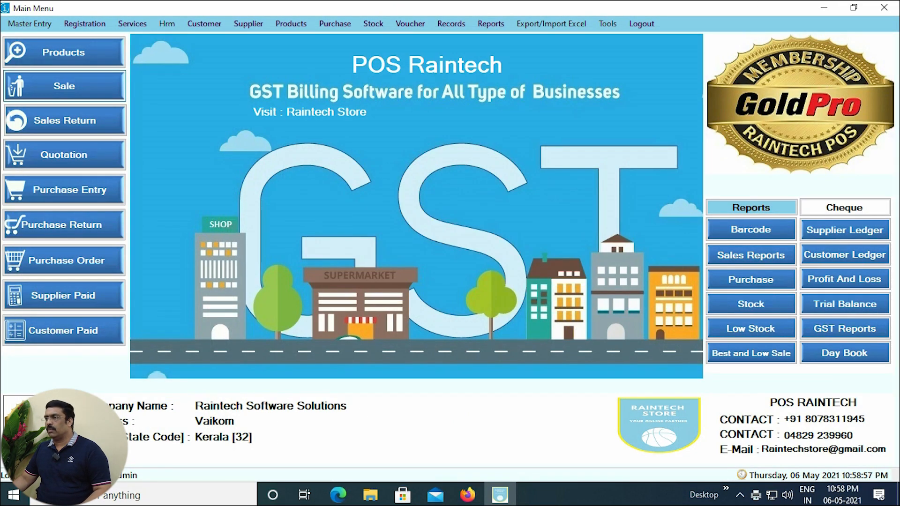
# Open a new sale and add APPLE MOUSE to the bill with a quantity of 1
pyautogui.press('Return')
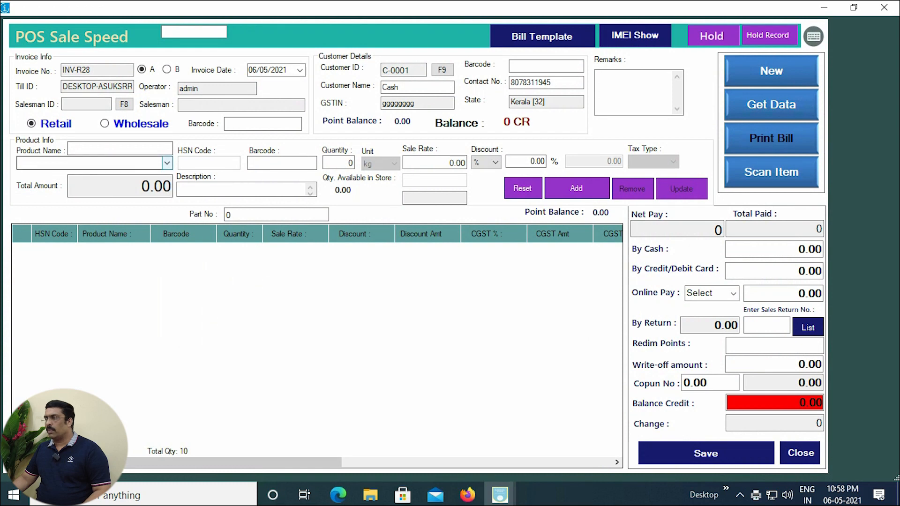
pyautogui.hotkey('alt', 'Down')
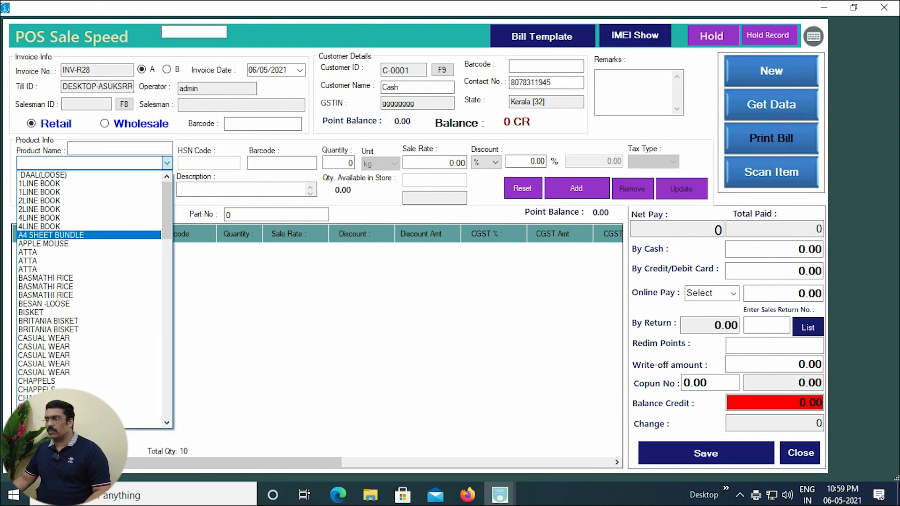
pyautogui.press('Escape')
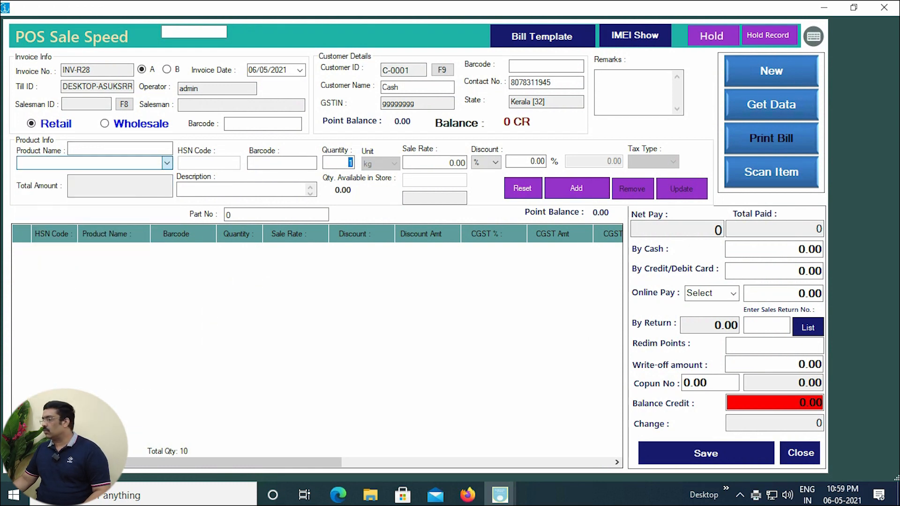
pyautogui.press('Return')
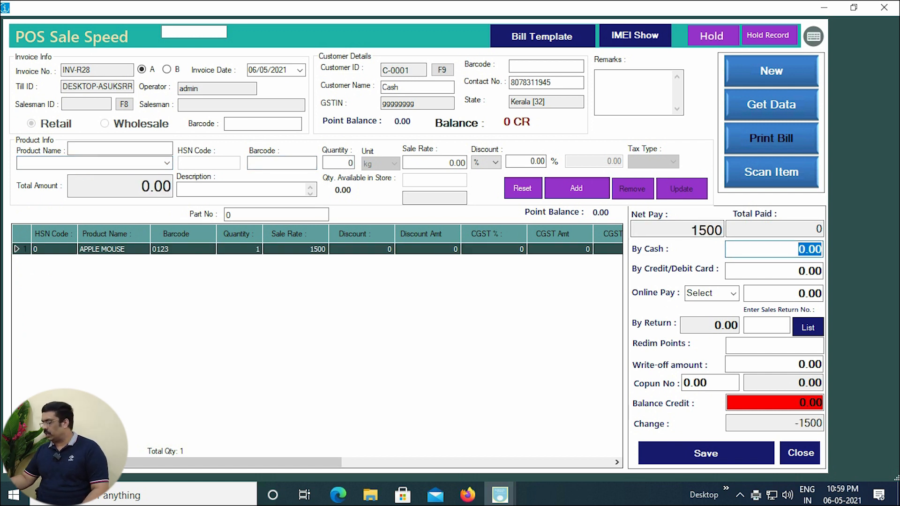
# Complete the sale with a cash payment of 1500, answering the save prompts, and close the sale form
pyautogui.write('1500')
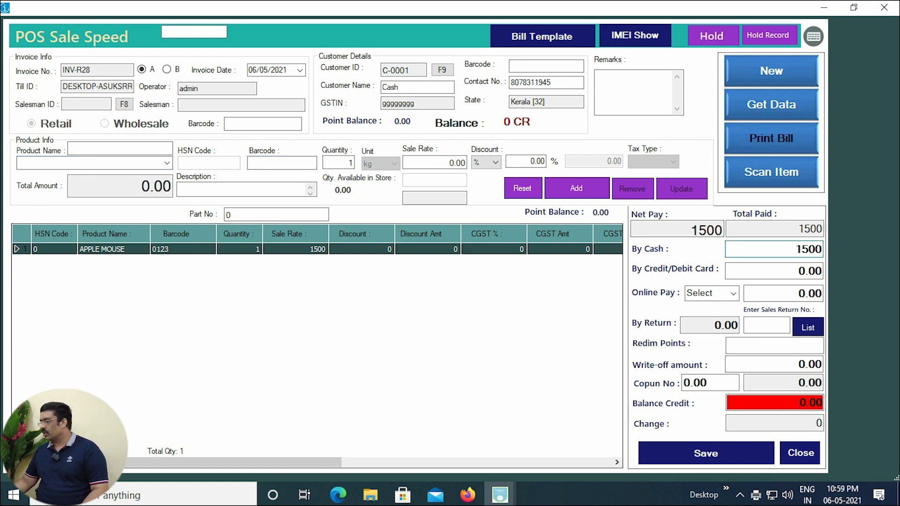
pyautogui.press('Return')
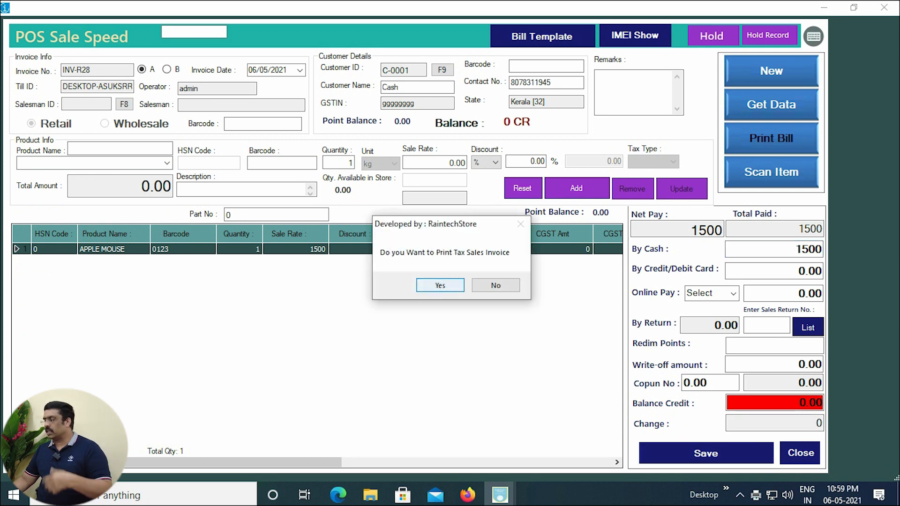
pyautogui.press('Return')
pyautogui.press('Right')
pyautogui.press('Return')
pyautogui.click(428, 286)
pyautogui.click(884, 7)
# Check the APPLE MOUSE quantity in the Stock In Report after the single-unit sale, then close the report and the stock dialog
pyautogui.click(751, 304)
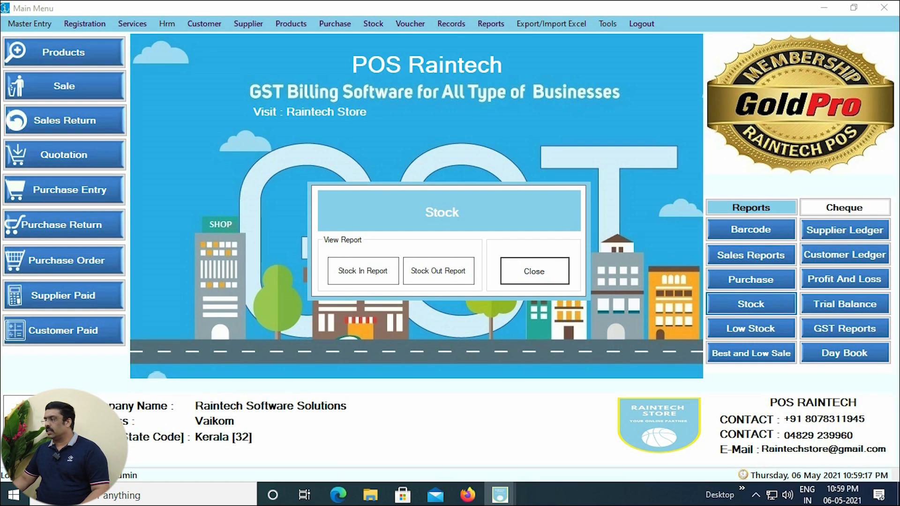
pyautogui.click(363, 271)
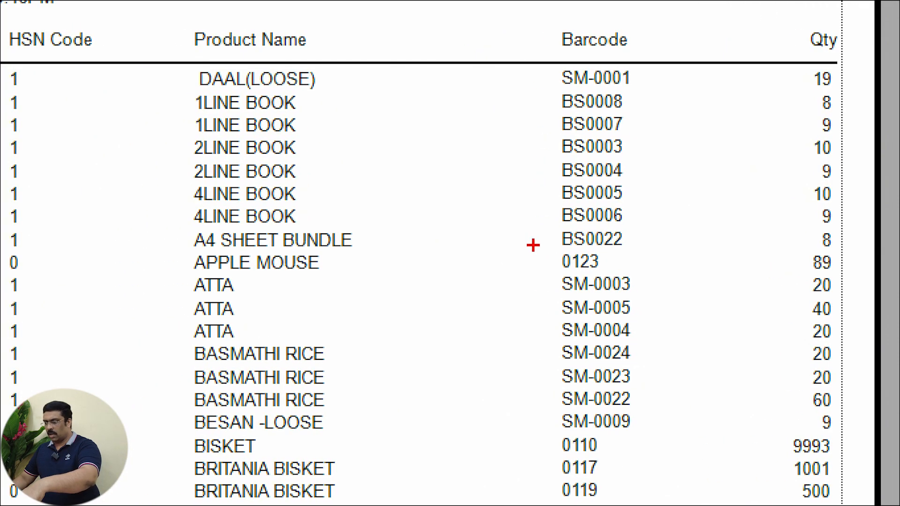
pyautogui.moveTo(180, 252)
pyautogui.mouseDown()
pyautogui.moveTo(828, 289)
pyautogui.moveTo(876, 277)
pyautogui.mouseUp()
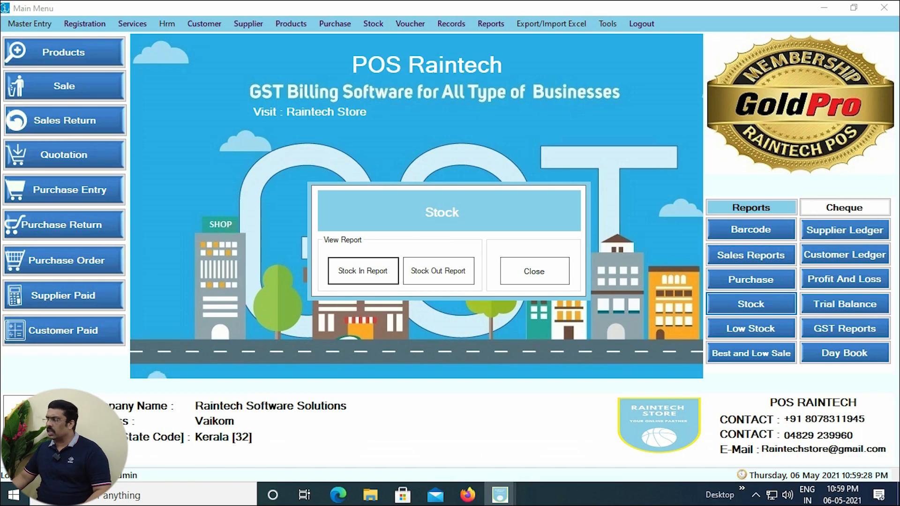
pyautogui.click(534, 271)
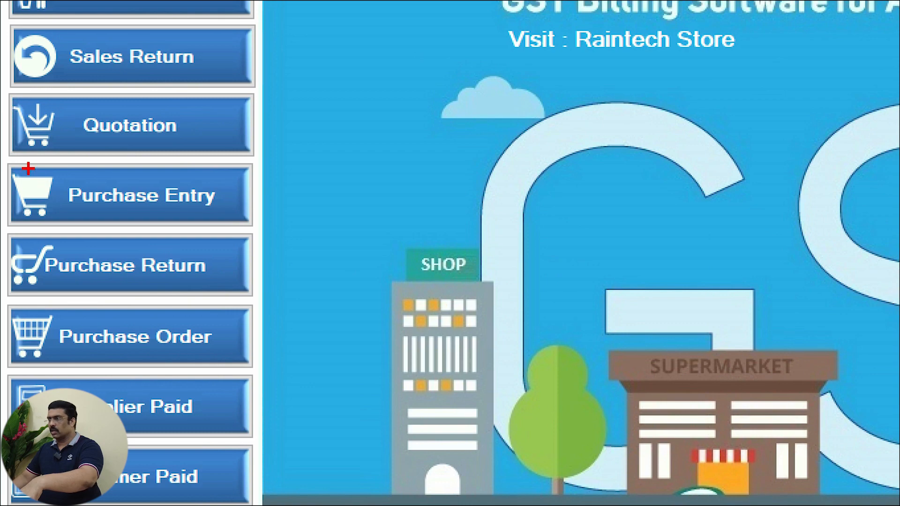
# Open a new purchase entry and choose SUPPLIER 2 as the supplier
pyautogui.click(26, 181)
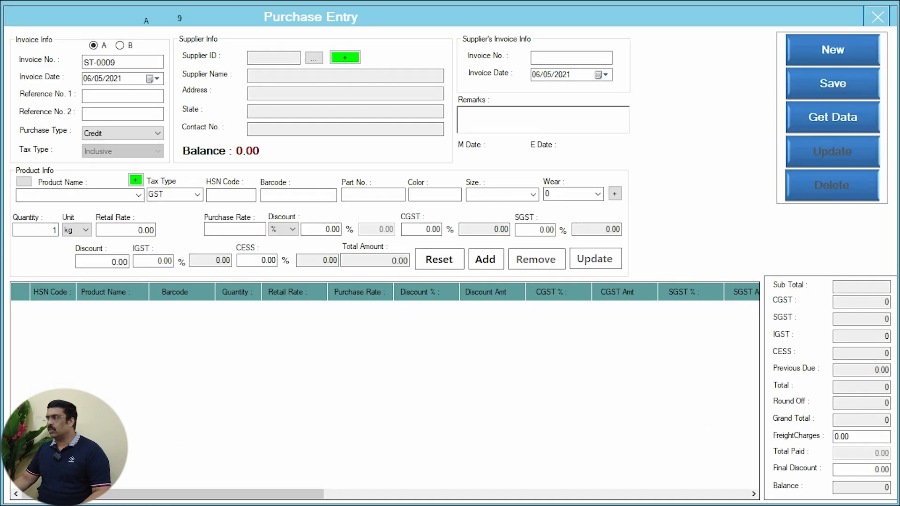
pyautogui.click(314, 58)
pyautogui.click(136, 145)
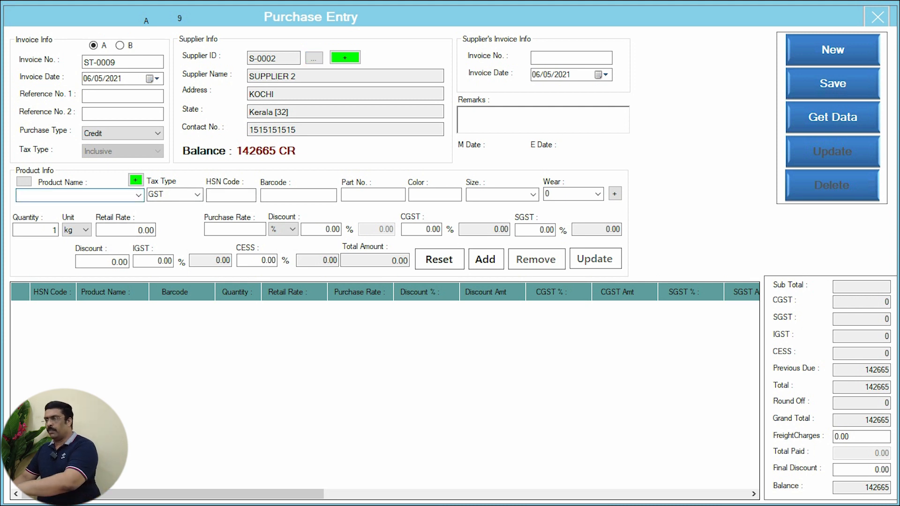
# Add APPLE MOUSE to the purchase with a quantity of 500
pyautogui.write('APP')
pyautogui.press('Down')
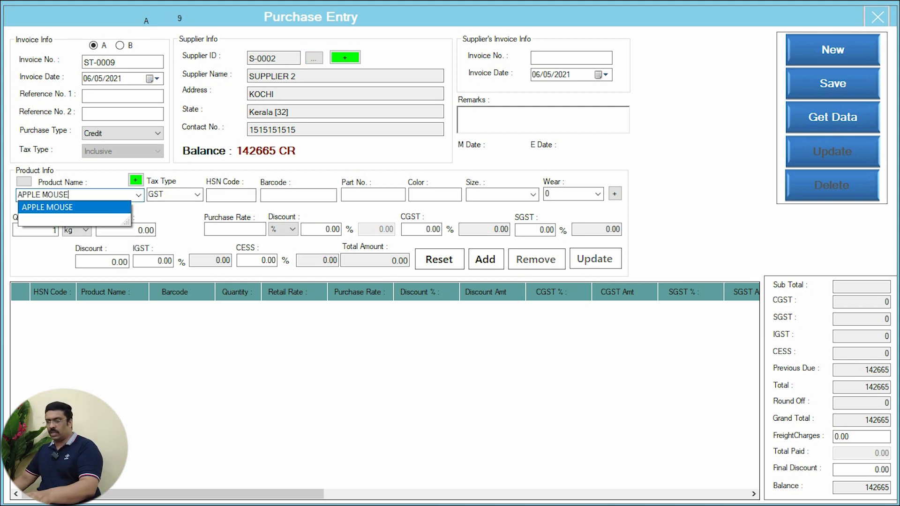
pyautogui.press('Return')
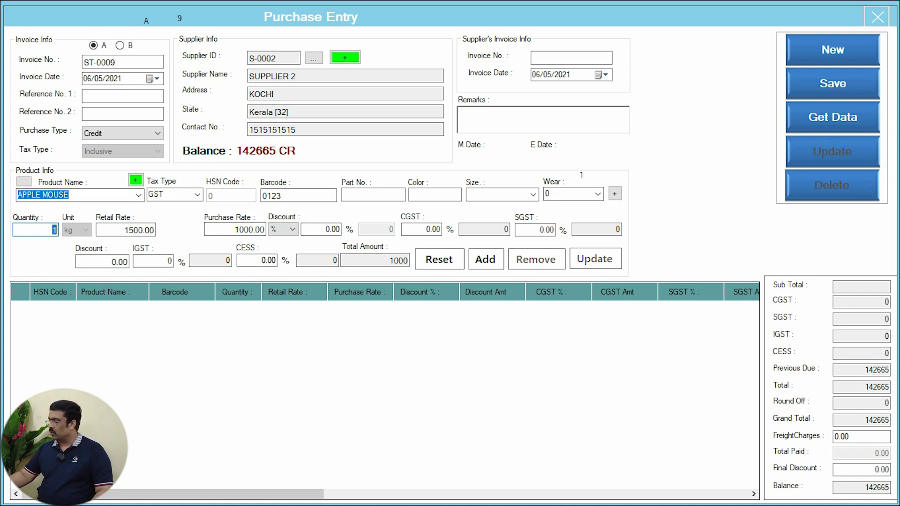
pyautogui.write('500')
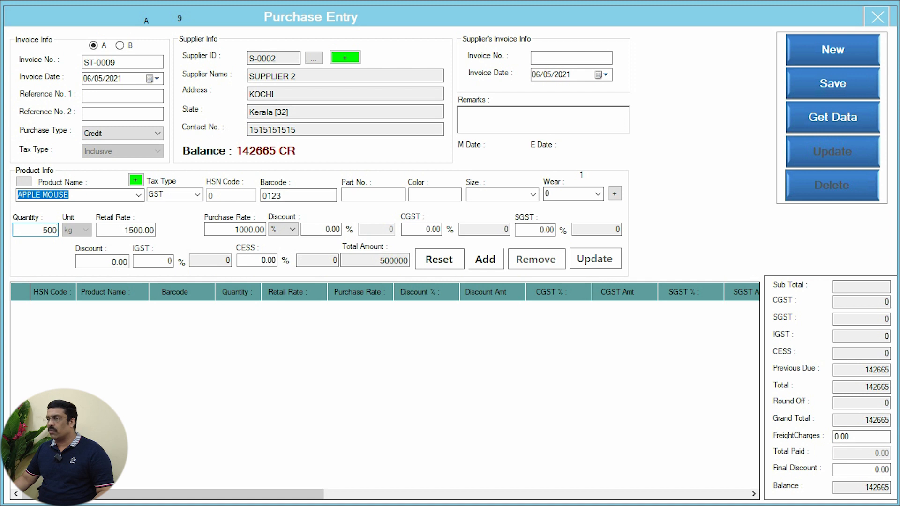
pyautogui.press('Return')
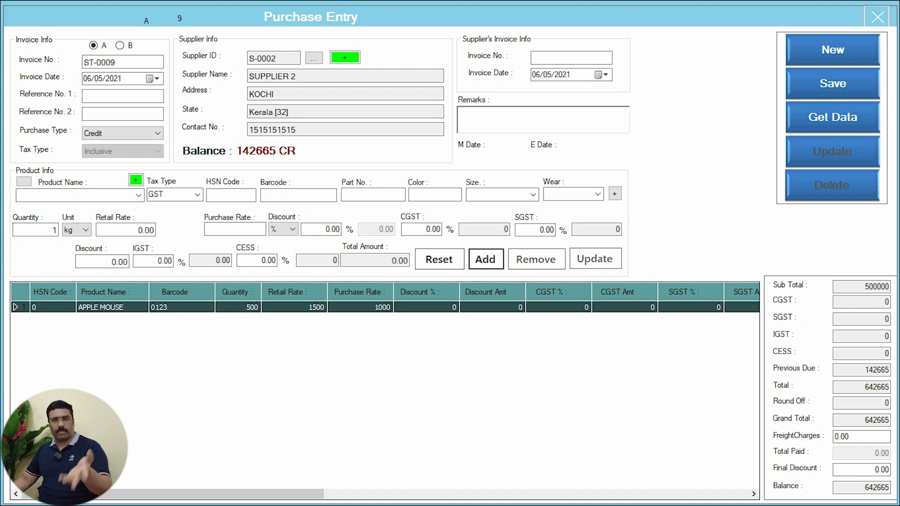
# Save the 500-unit APPLE MOUSE purchase and close the purchase entry form
pyautogui.hotkey('ctrl', 's')
pyautogui.press('Return')
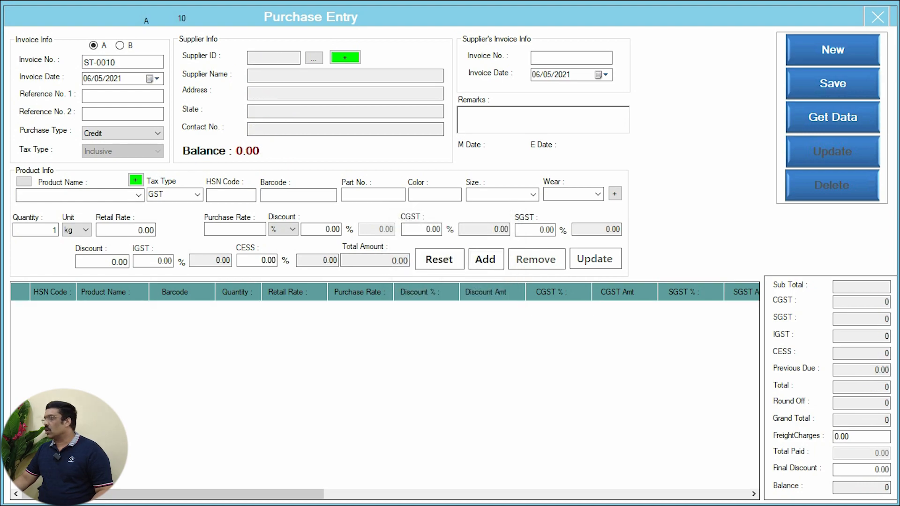
pyautogui.press('Escape')
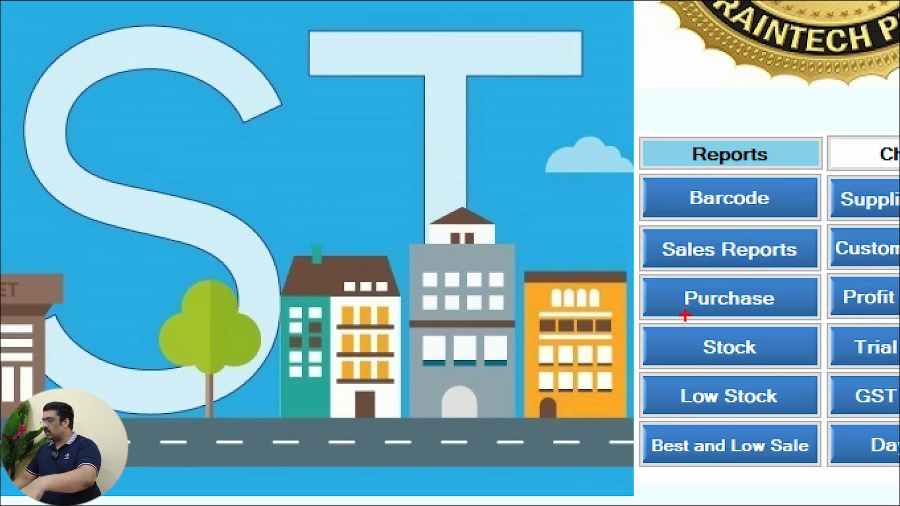
# Check the APPLE MOUSE quantity in the Stock In Report after the new purchase, then close the report and the stock dialog
pyautogui.click(730, 347)
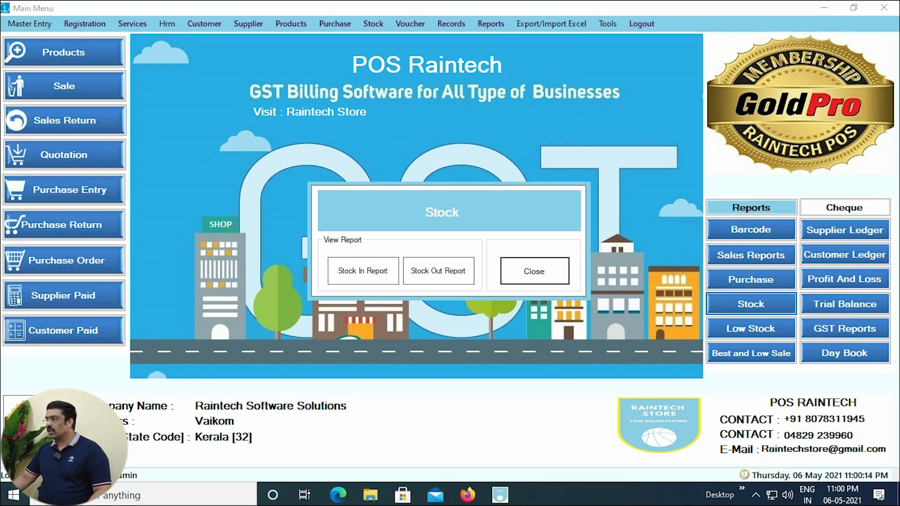
pyautogui.click(363, 271)
pyautogui.click(375, 277)
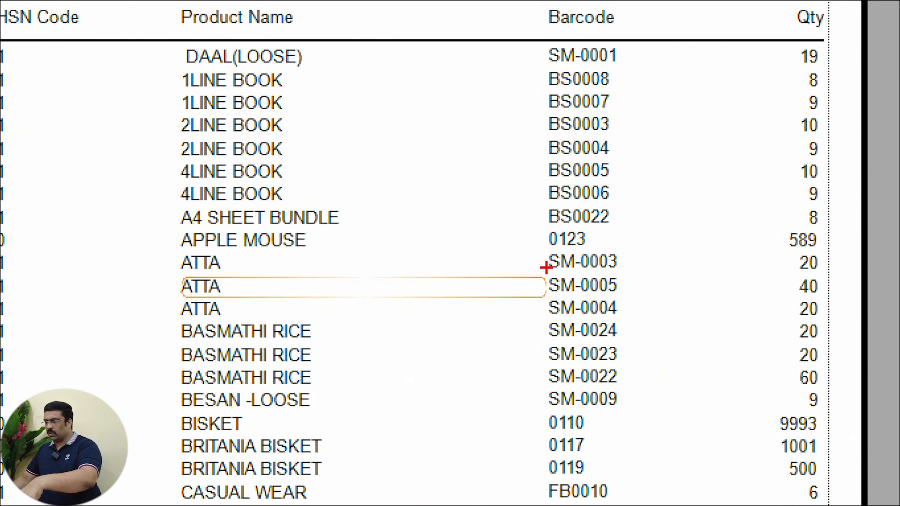
pyautogui.moveTo(167, 229)
pyautogui.mouseDown()
pyautogui.moveTo(183, 242)
pyautogui.moveTo(773, 271)
pyautogui.mouseUp()
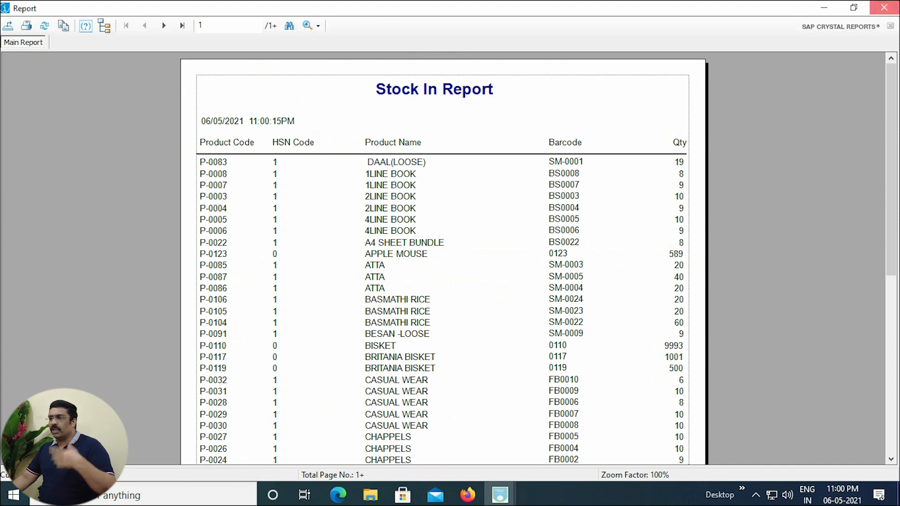
pyautogui.click(885, 6)
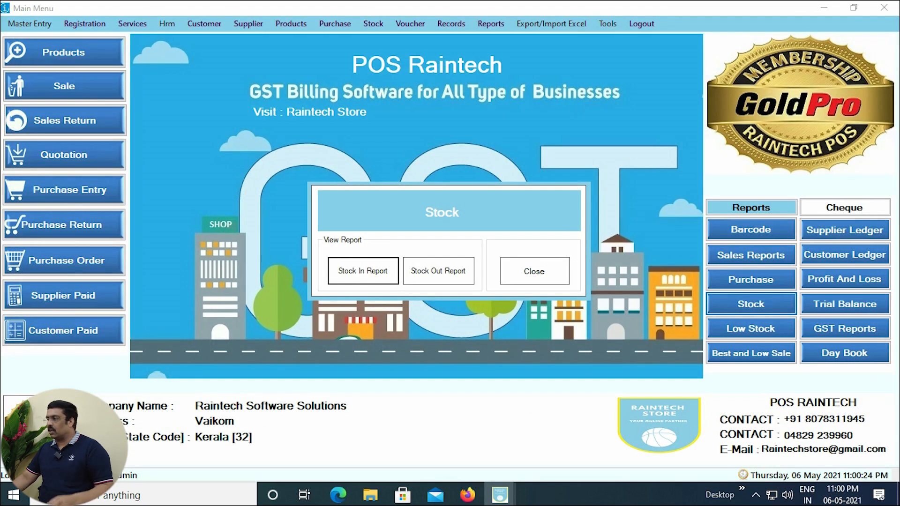
pyautogui.press('Escape')
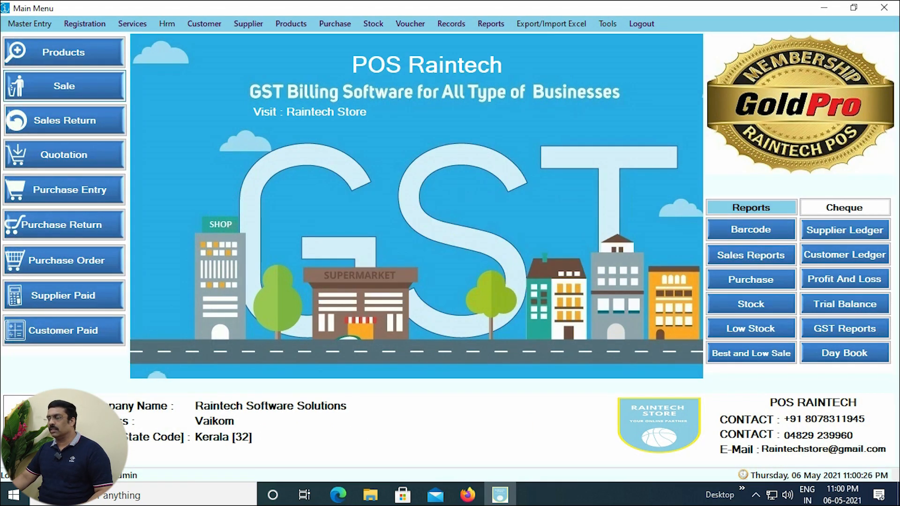
# Open another sale and add APPLE MOUSE to the bill with a quantity of 1
pyautogui.press('Return')
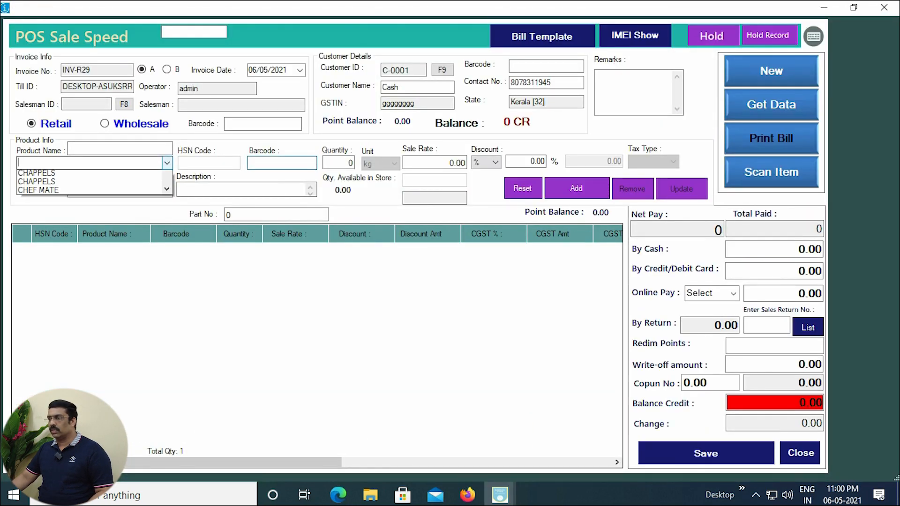
pyautogui.press('Down')
pyautogui.press('Down')
pyautogui.press('Return')
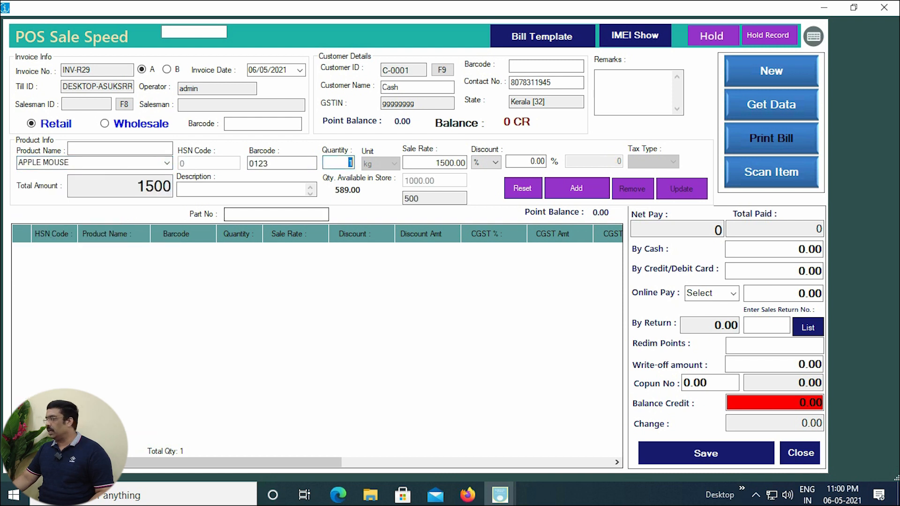
pyautogui.press('Return')
# Set the quantity of the APPLE MOUSE line on the bill to 89
pyautogui.click(810, 249)
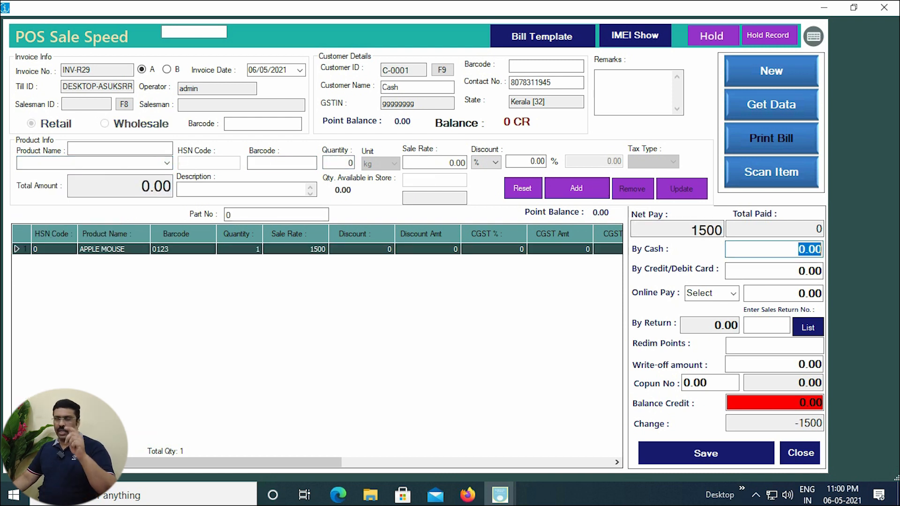
pyautogui.click(339, 163)
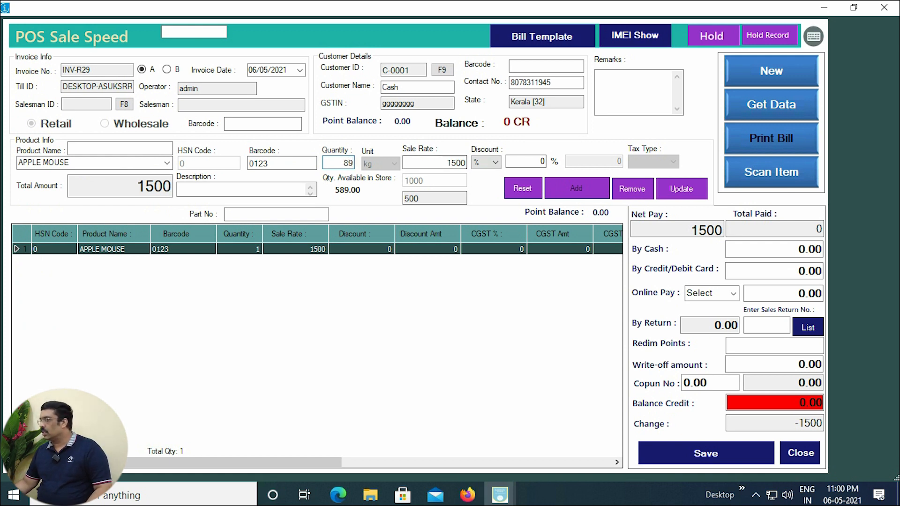
pyautogui.press('Return')
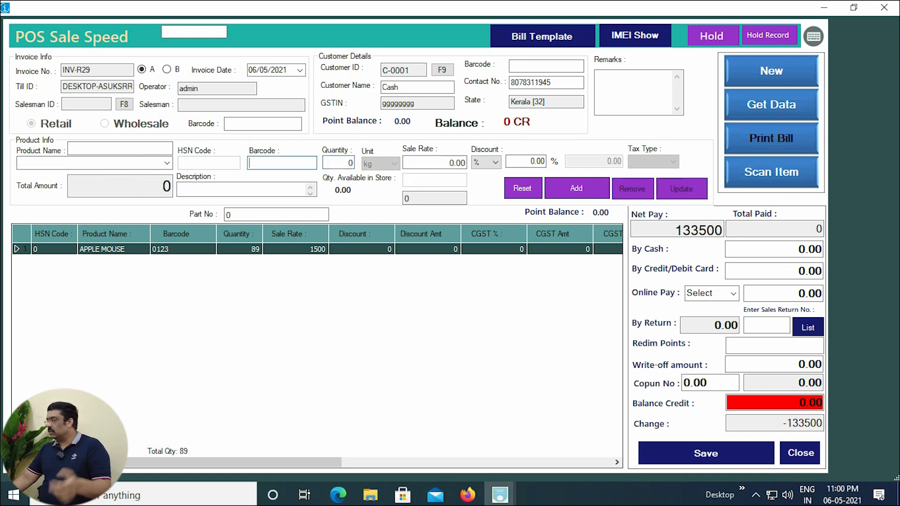
# Enter a cash payment of 133500 for the APPLE MOUSE bill
pyautogui.click(797, 249)
pyautogui.write('1')
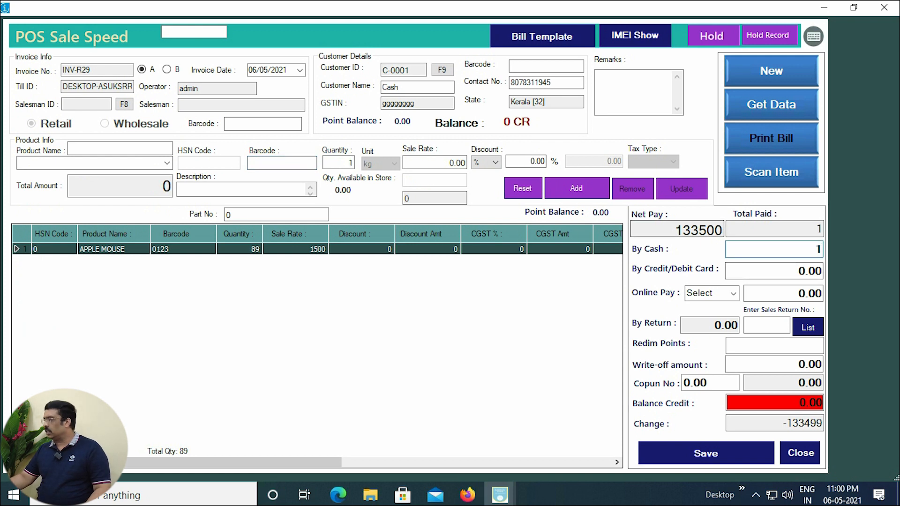
pyautogui.write('33500')
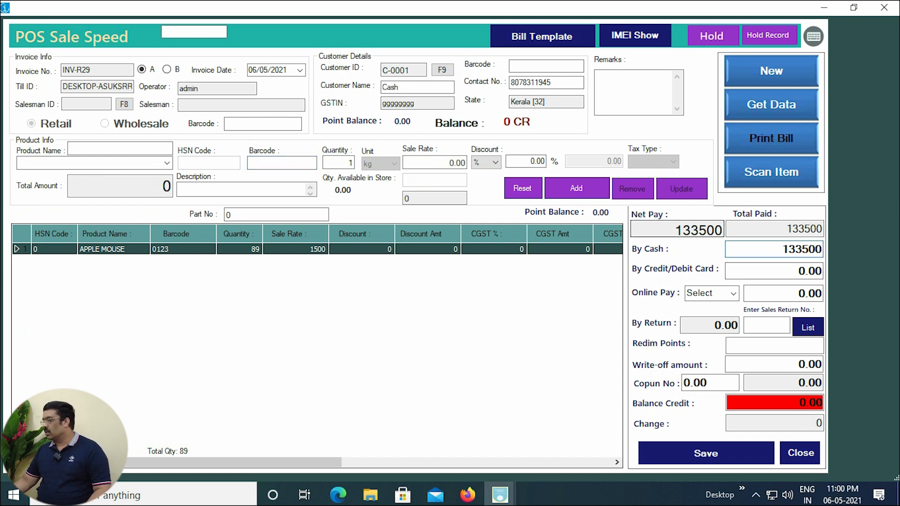
# Save the APPLE MOUSE sale, dismiss the WhatsApp message prompt and close the sale form
pyautogui.press('Return')
pyautogui.press('Return')
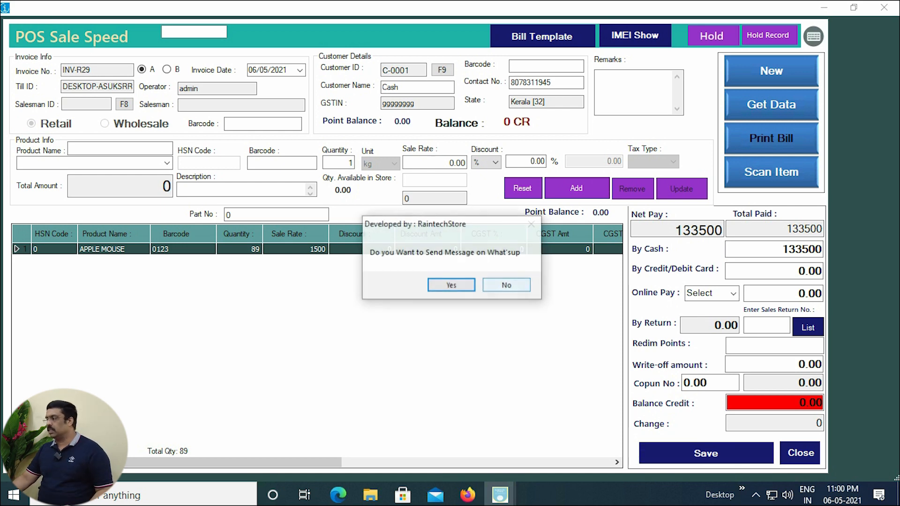
pyautogui.press('Return')
pyautogui.press('Return')
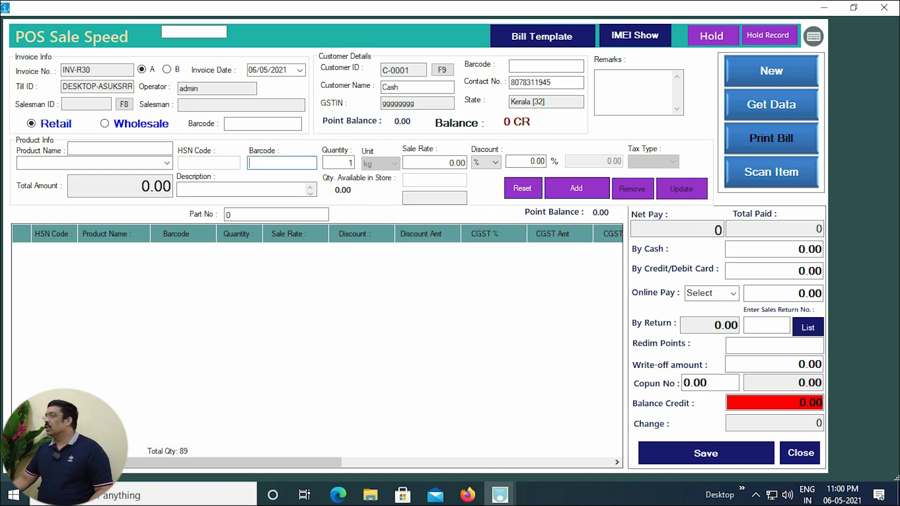
pyautogui.click(885, 7)
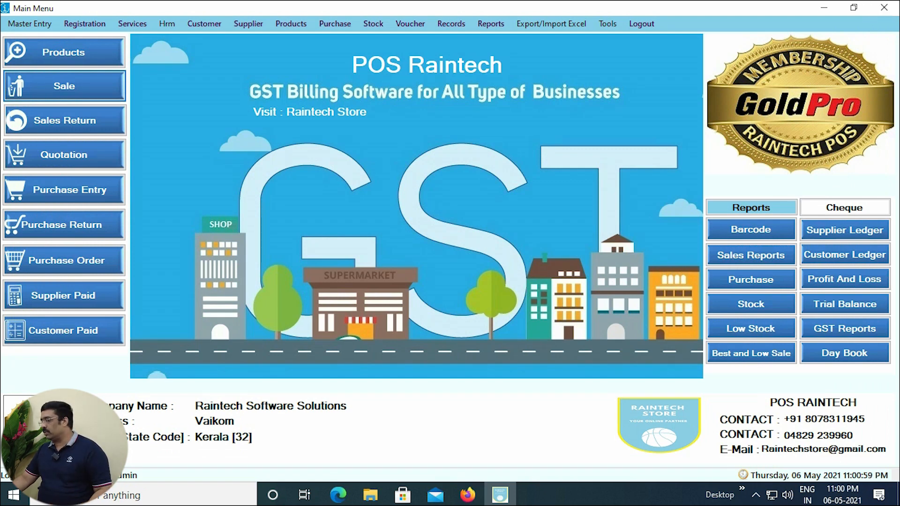
# Open the Stock In Report and check the APPLE MOUSE quantity after the 89-unit sale, marking its row
pyautogui.click(751, 303)
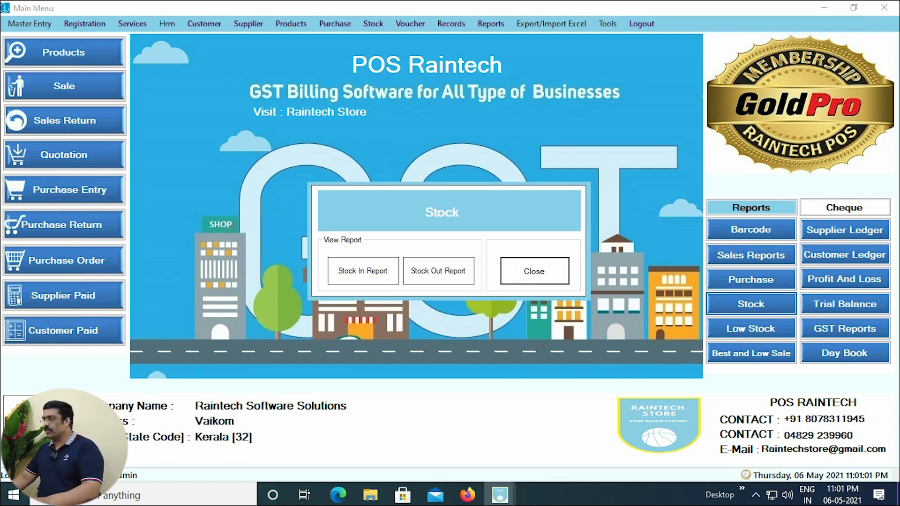
pyautogui.click(363, 271)
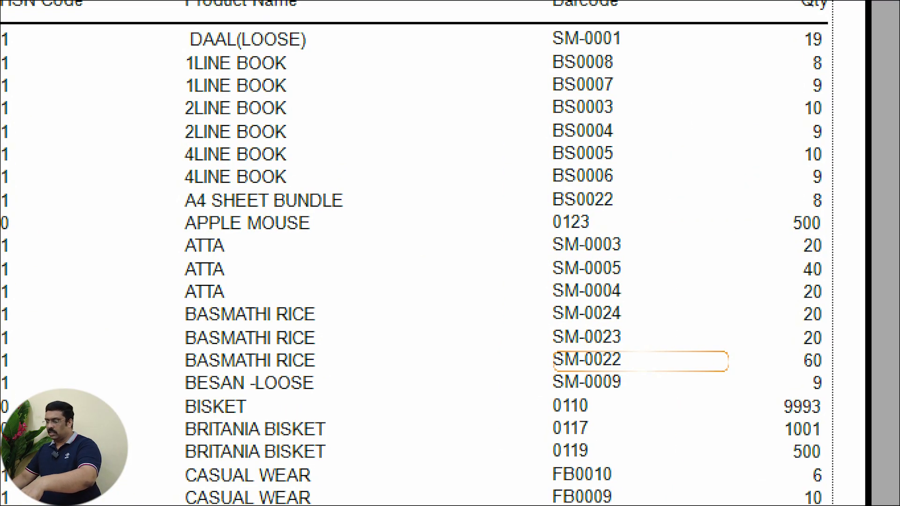
pyautogui.moveTo(167, 214)
pyautogui.mouseDown()
pyautogui.moveTo(261, 232)
pyautogui.moveTo(874, 237)
pyautogui.mouseUp()
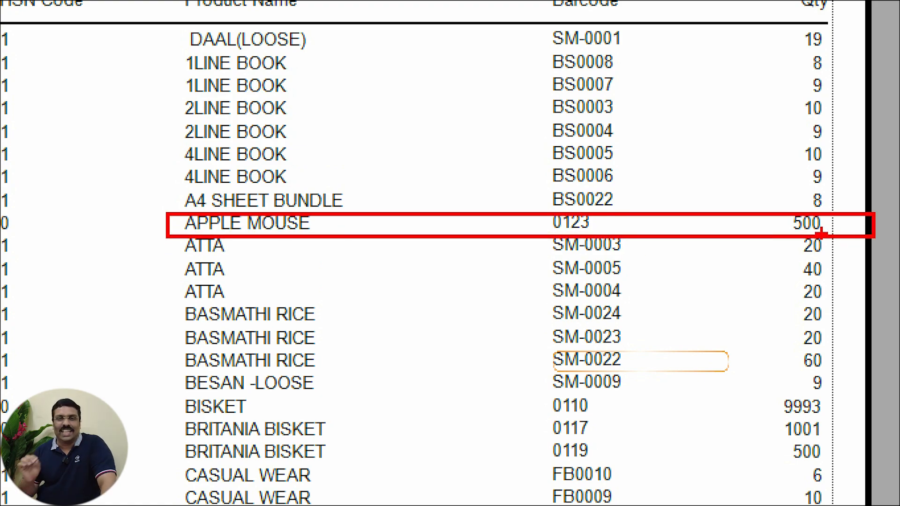